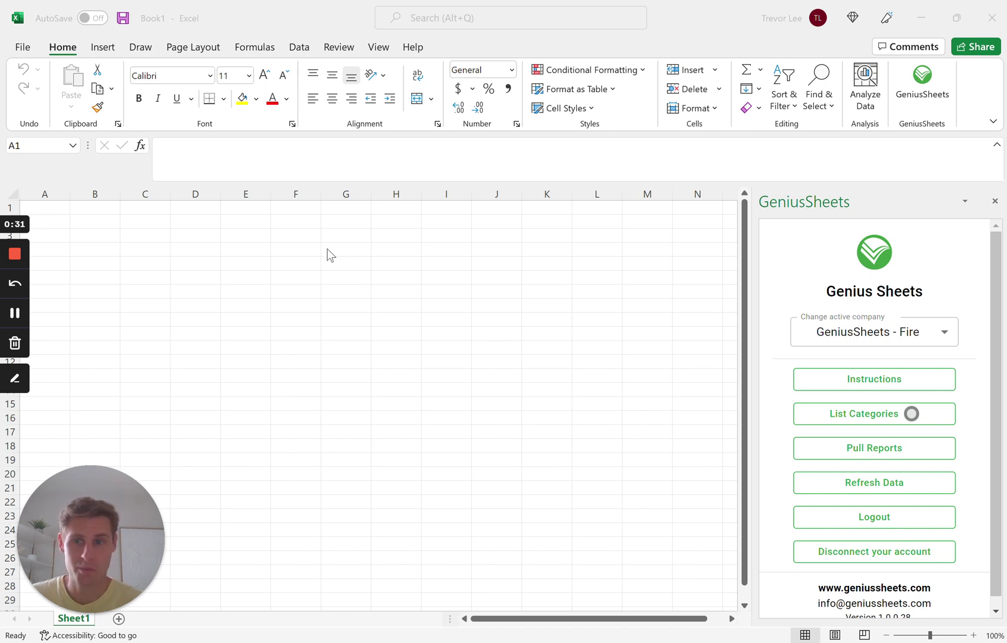
Set the GeniusSheets report period from 10-01-2021 to 02-28-2022
left_click(898, 460)
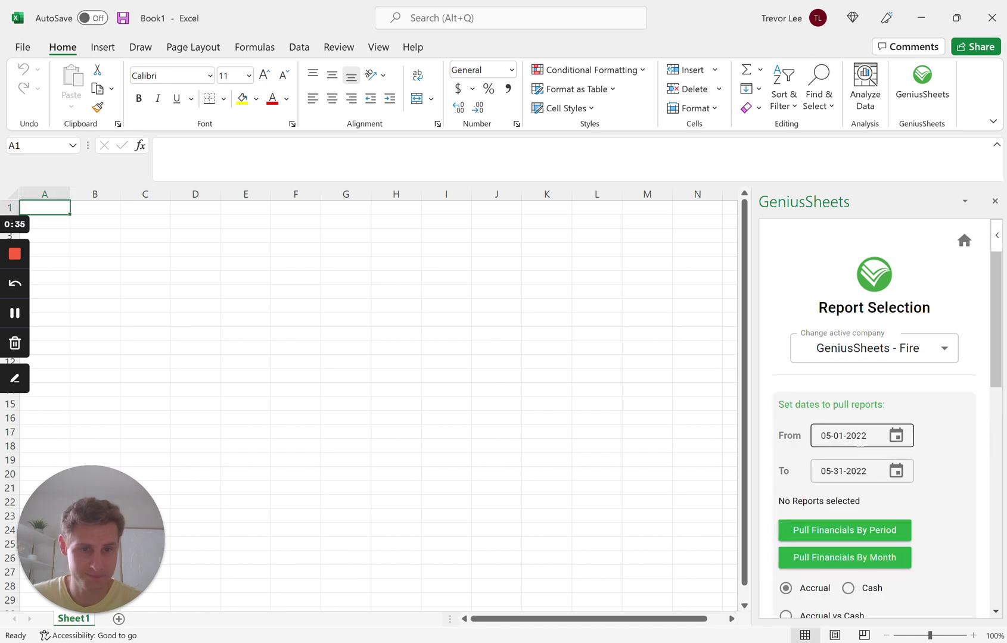
left_click(827, 436)
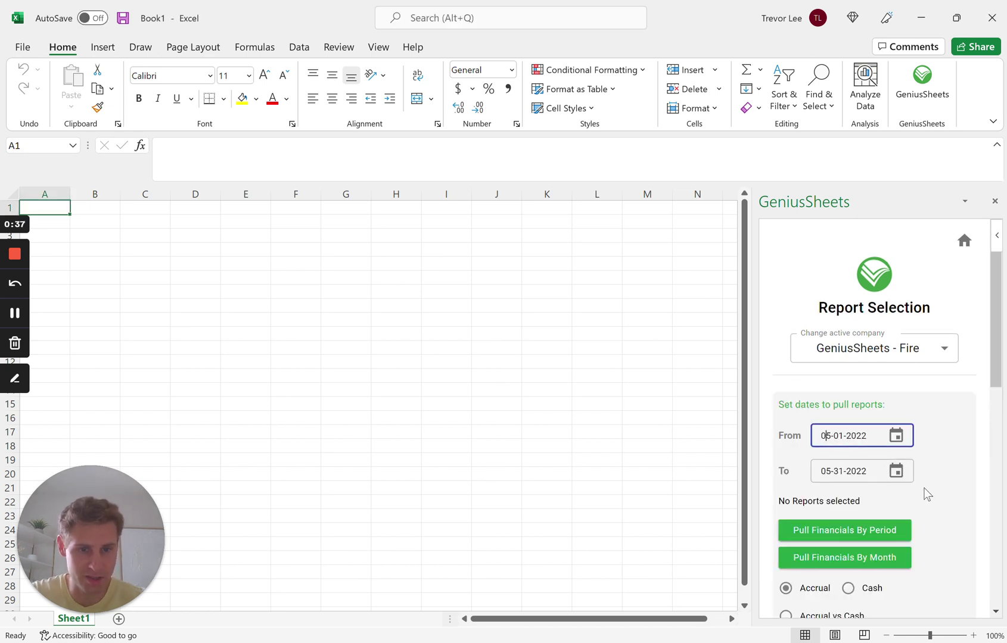
left_click(895, 435)
left_click(807, 360)
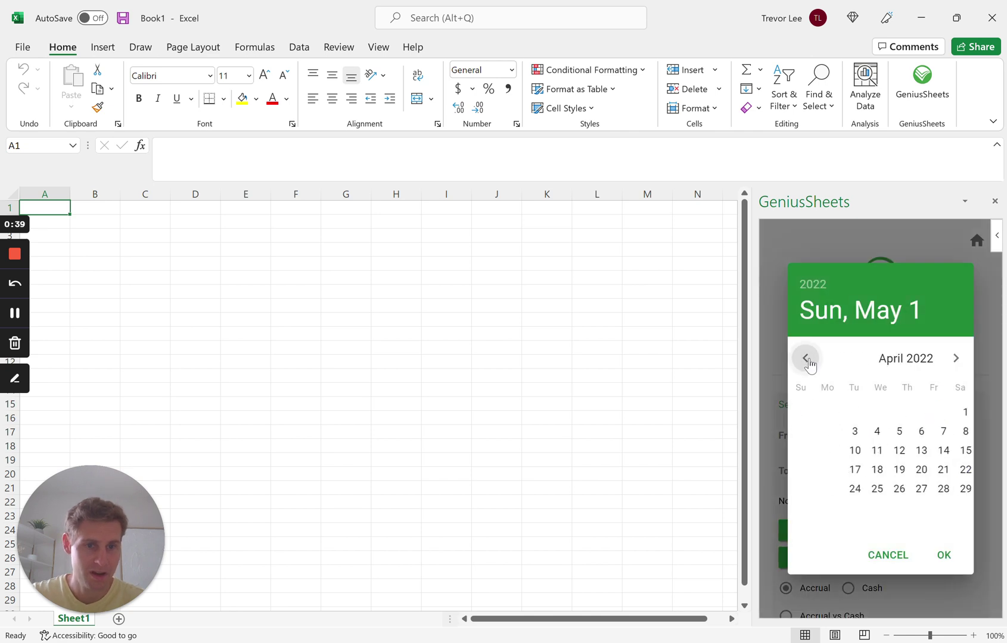
left_click(807, 359)
left_click(807, 360)
left_click(806, 359)
left_click(806, 360)
left_click(807, 360)
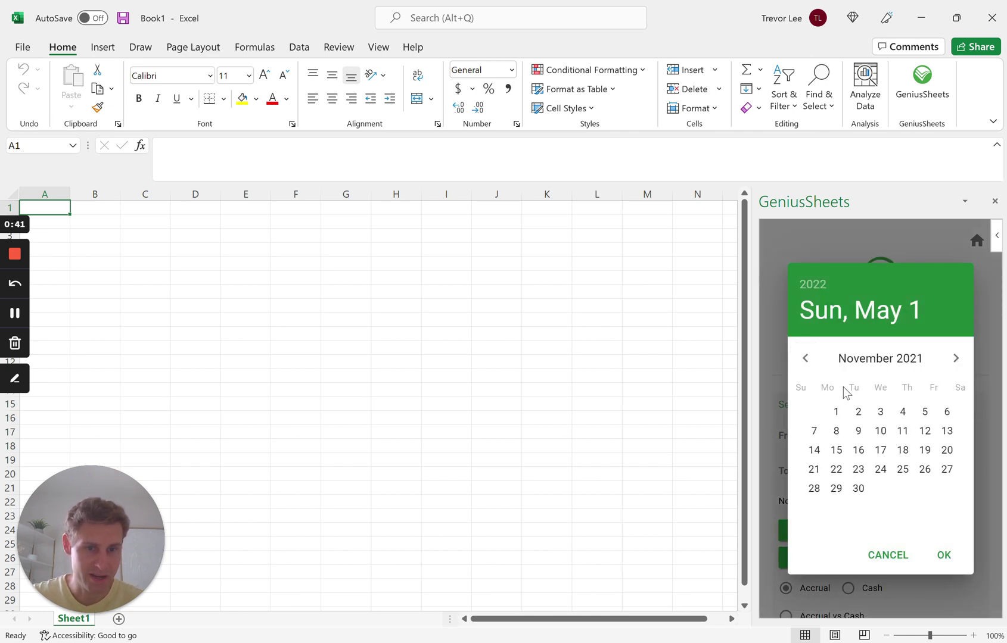
left_click(806, 357)
left_click(924, 411)
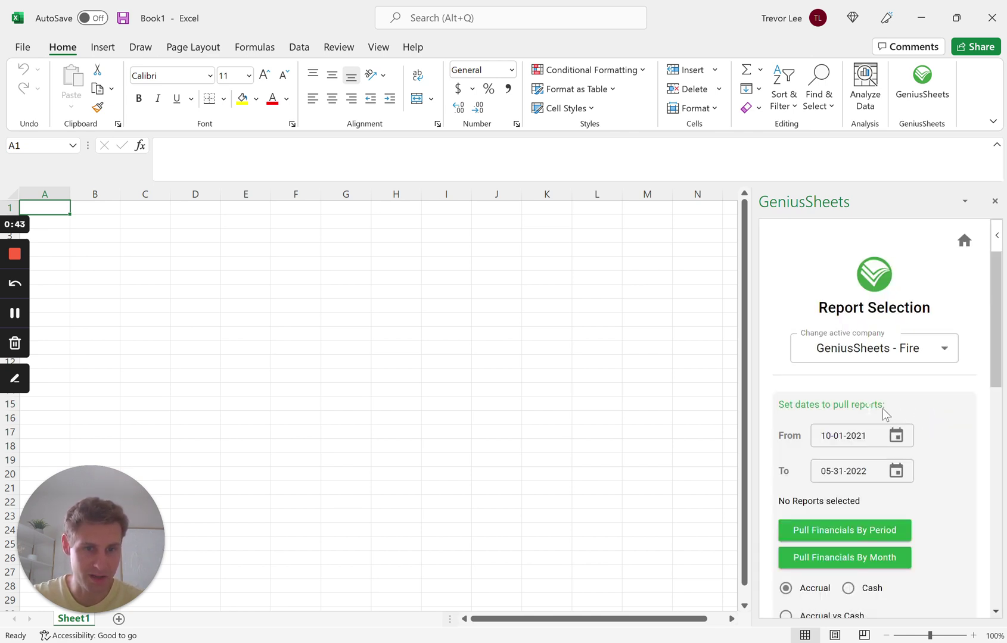
left_click(896, 472)
left_click(807, 357)
left_click(806, 358)
left_click(806, 358)
left_click(838, 489)
Enable With Formulas and choose the Profit and Loss report
scroll(839, 495, "down", 2)
left_click(863, 485)
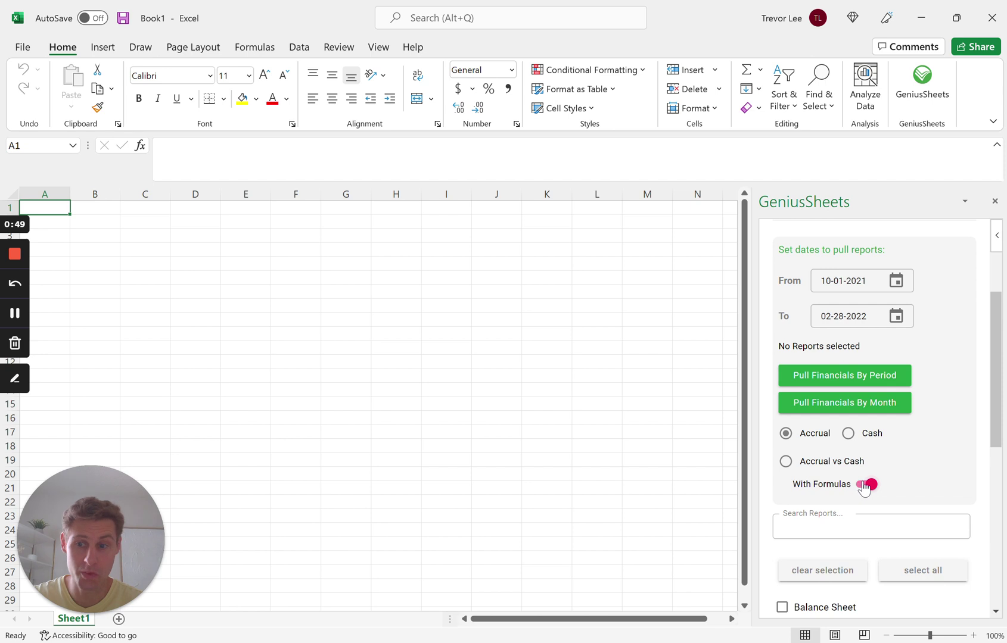
scroll(859, 479, "down", 1)
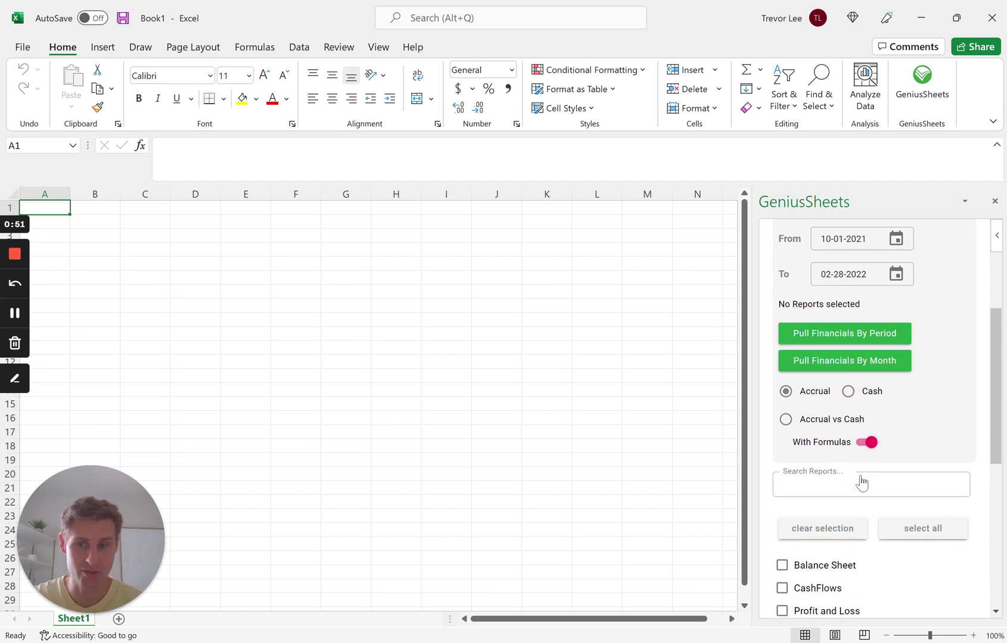
scroll(851, 438, "up", 1)
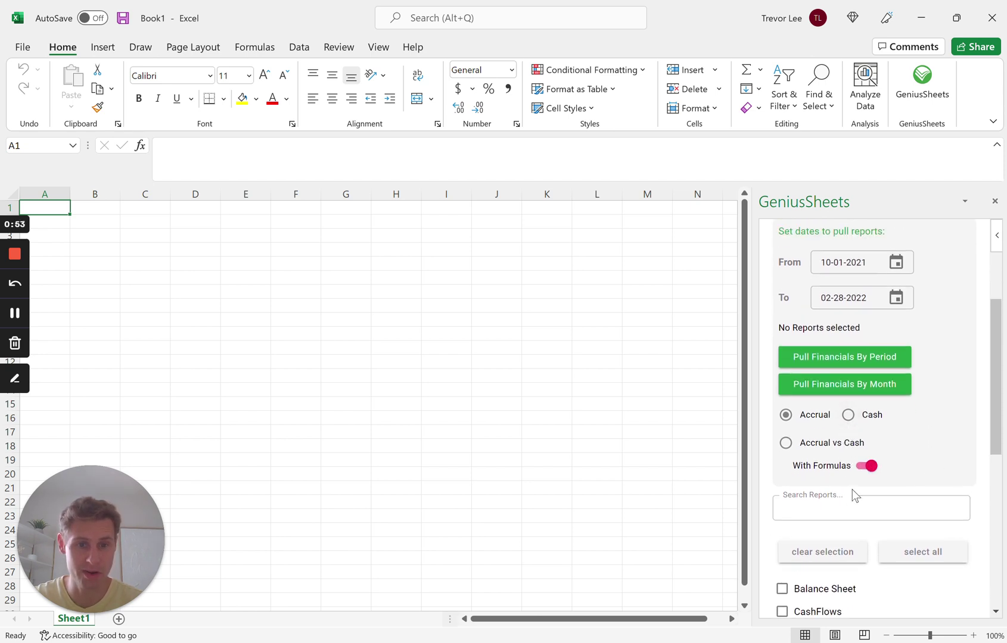
scroll(856, 496, "down", 2)
scroll(855, 496, "up", 1)
scroll(855, 496, "down", 3)
left_click(783, 477)
scroll(865, 465, "down", 2)
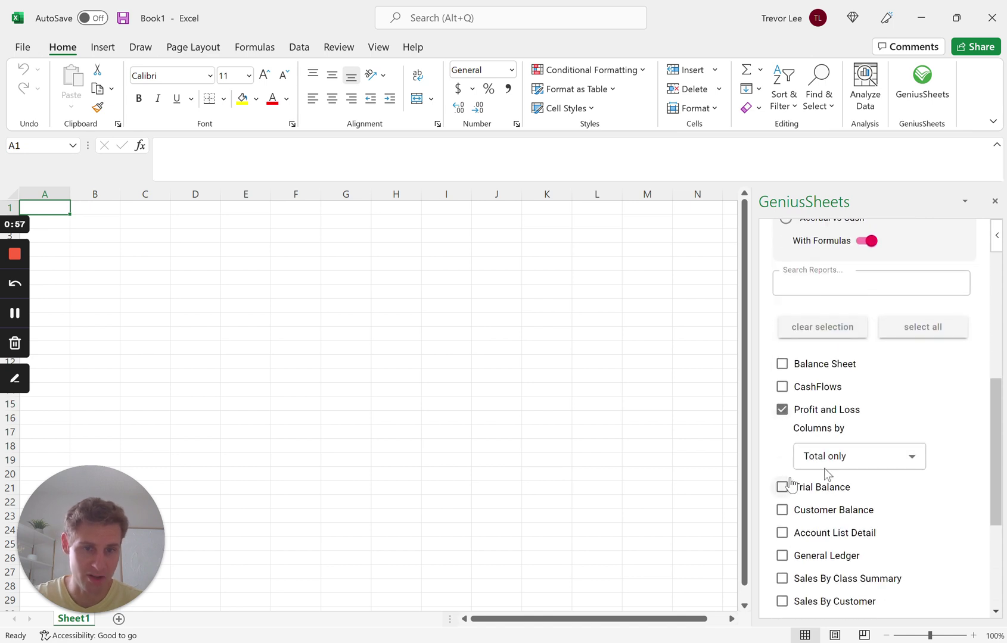
Split the report columns by Classes and pull the financials by period
left_click(865, 464)
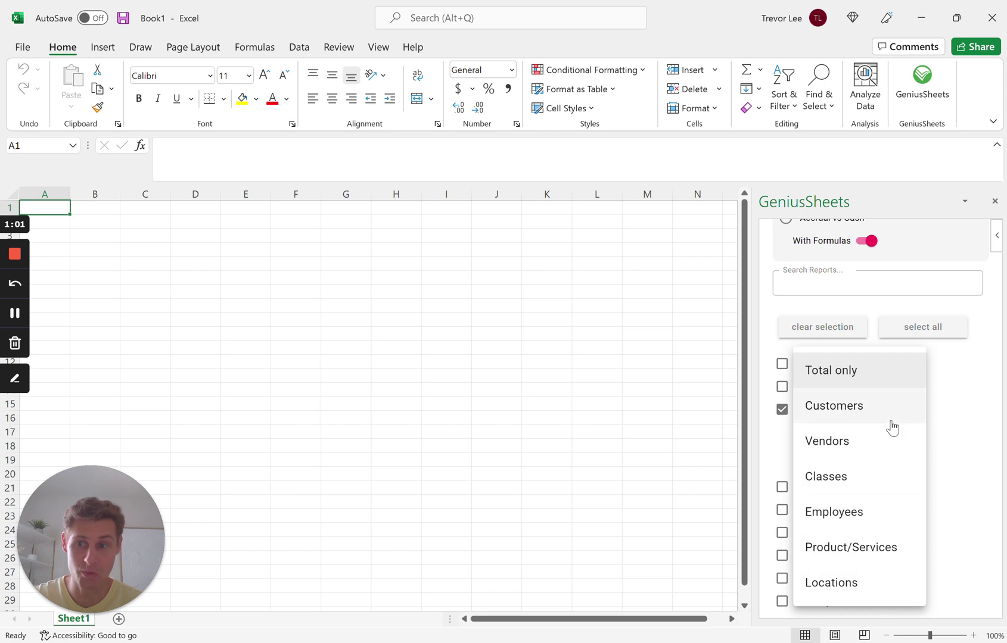
left_click(853, 478)
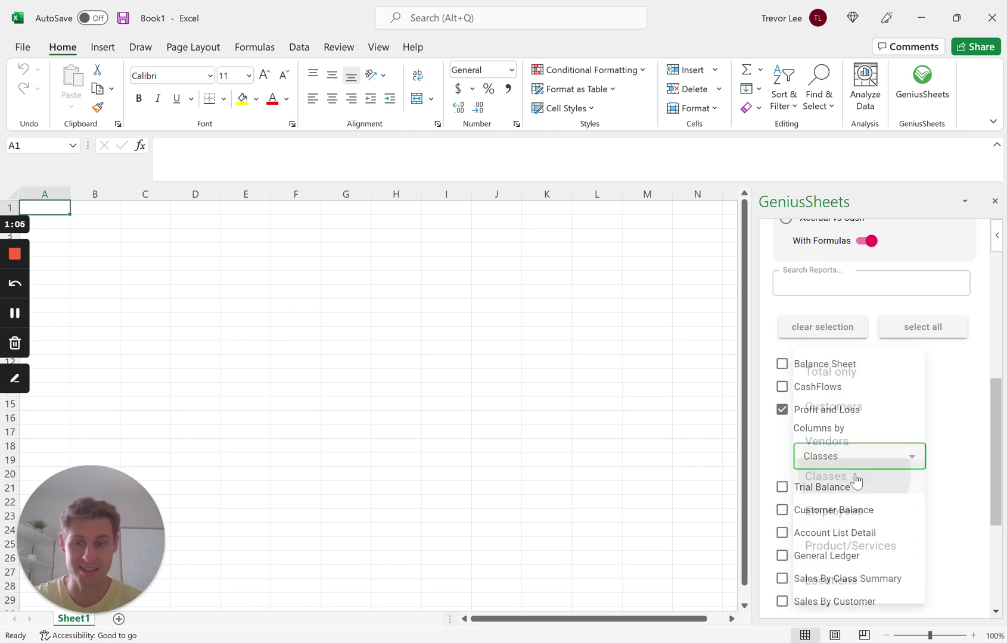
scroll(856, 480, "up", 5)
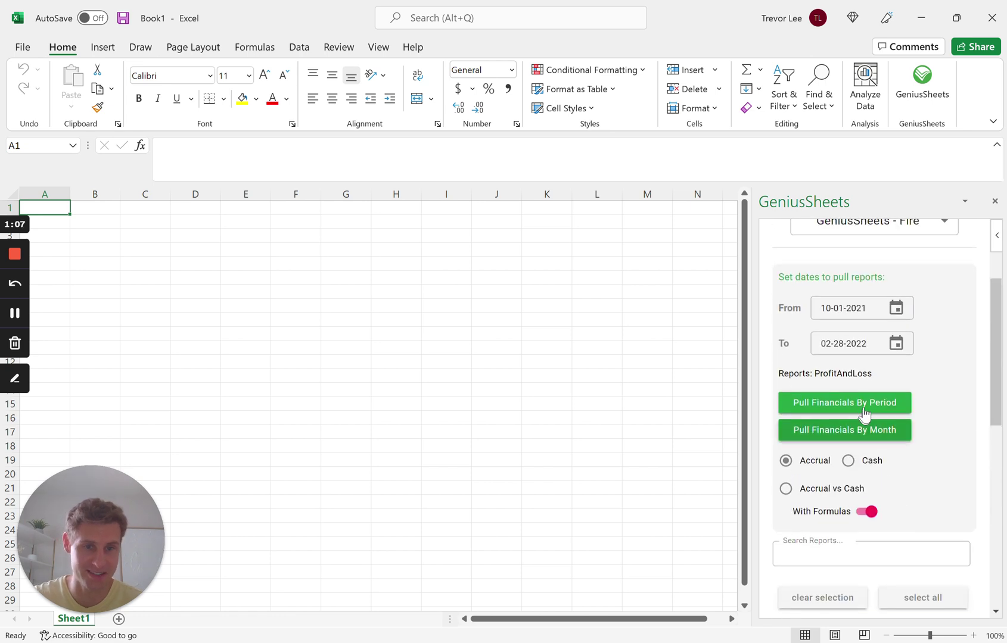
left_click(863, 411)
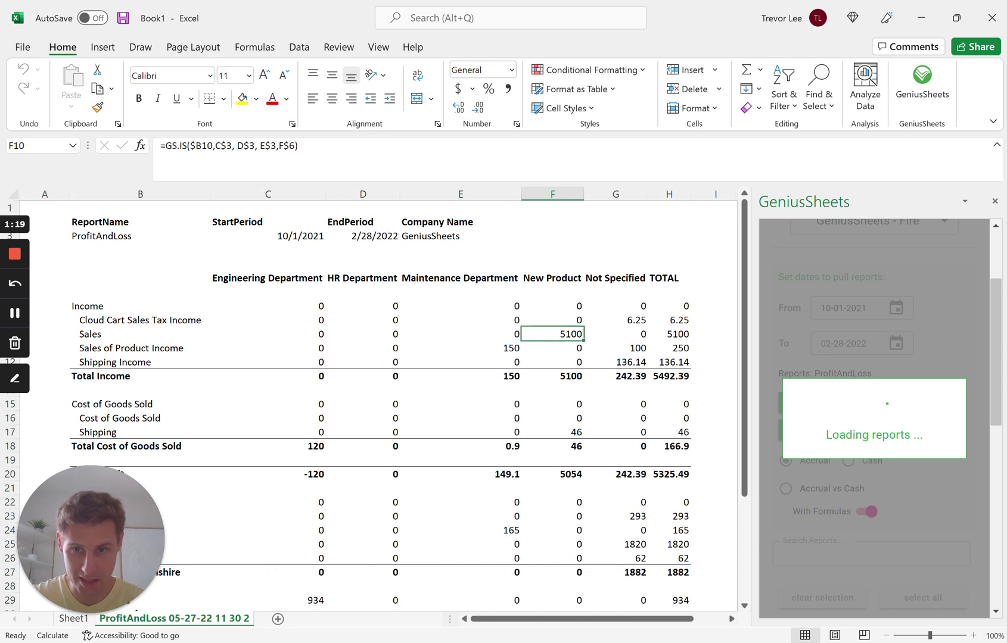
Inspect F10's GS.IS arguments ($B10, D$3, E$3, F$6) without changing them, then select end date D3
key("F2")
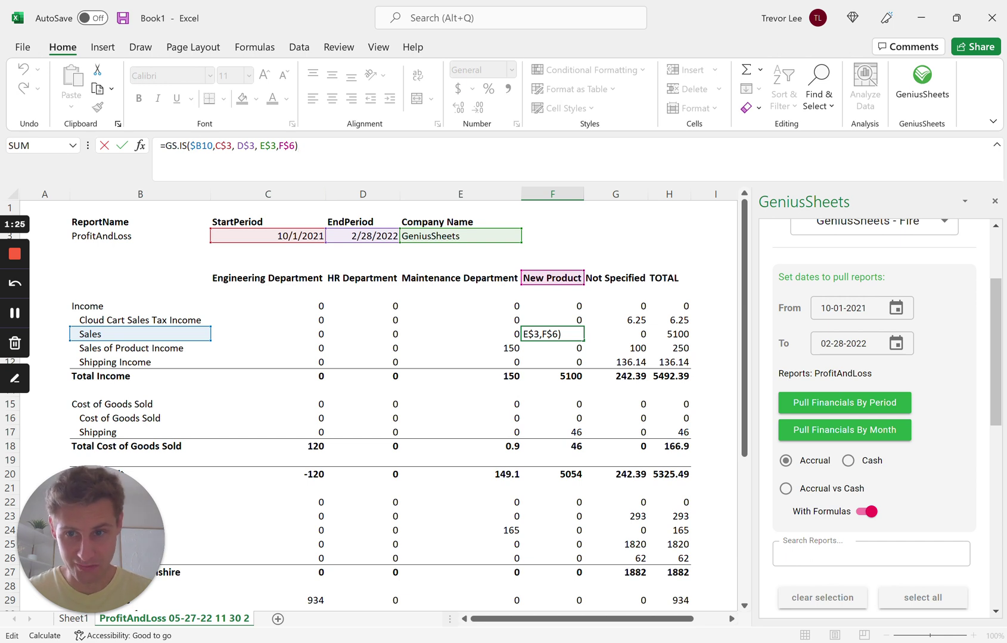
left_click(202, 147)
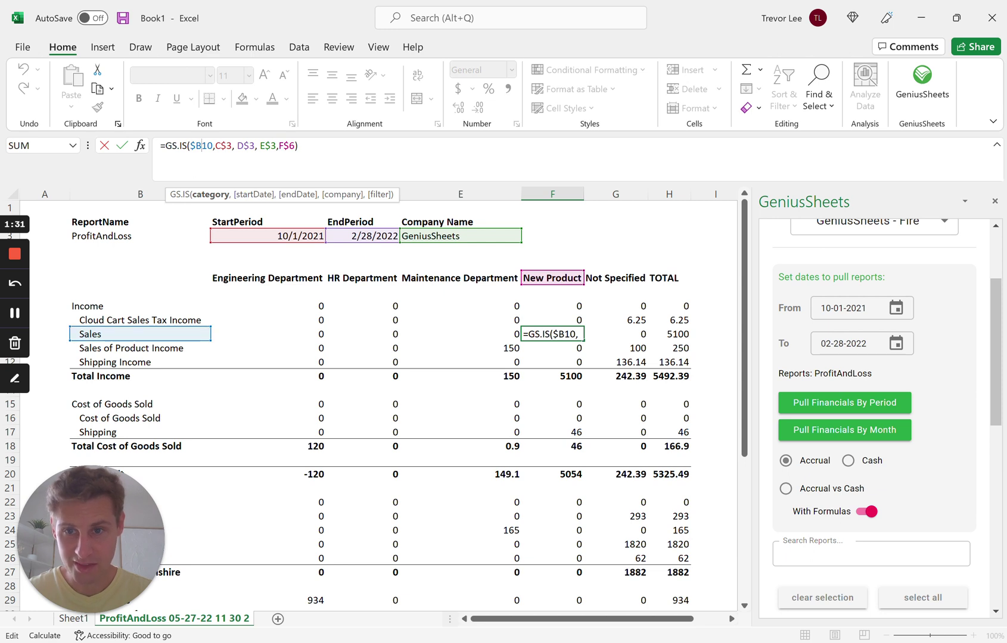
left_click(246, 146)
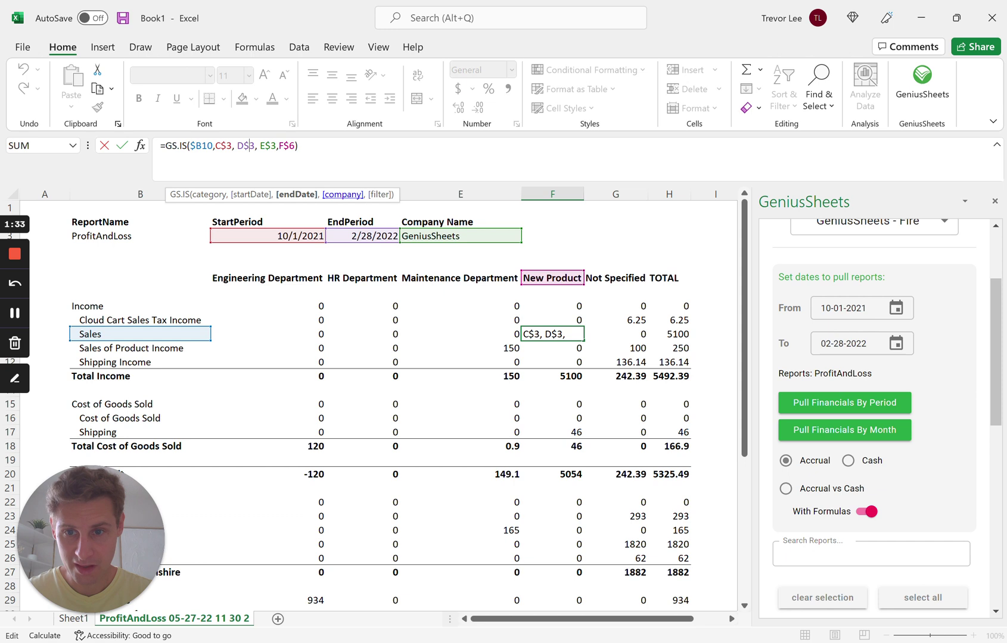
key("Right")
key("Right")
key("Right")
key("Right")
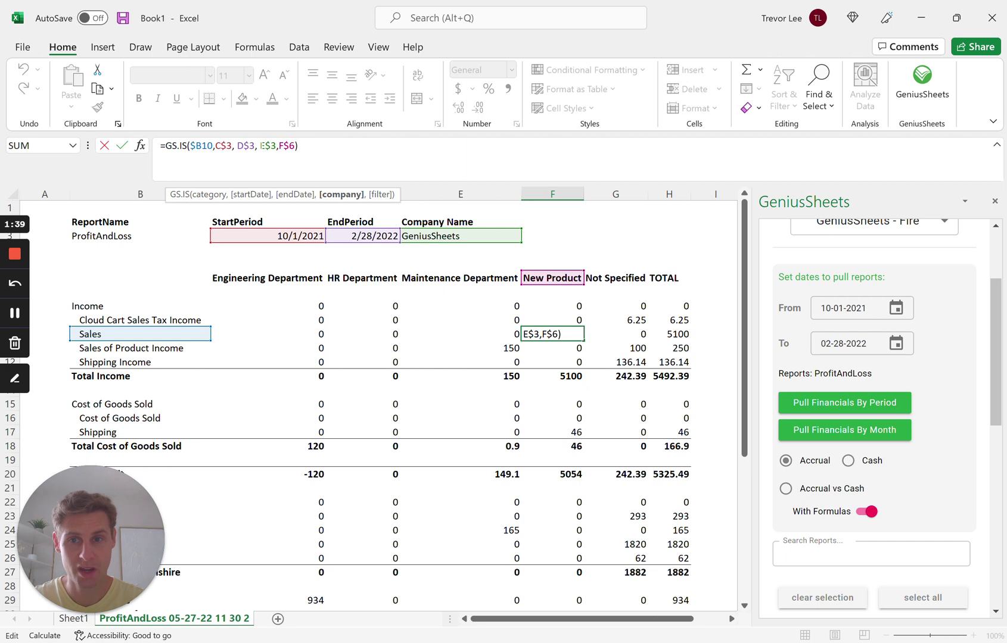
key("shift+Left")
key("shift+Left")
key("shift+Left")
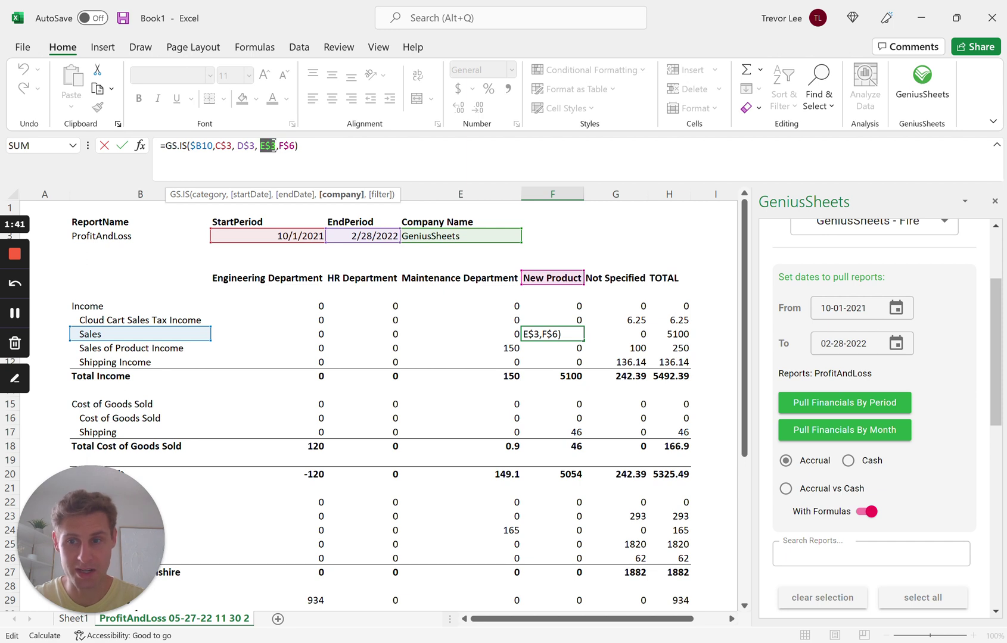
key("Right")
key("Right")
key("shift+Right")
key("shift+Right")
key("shift+Right")
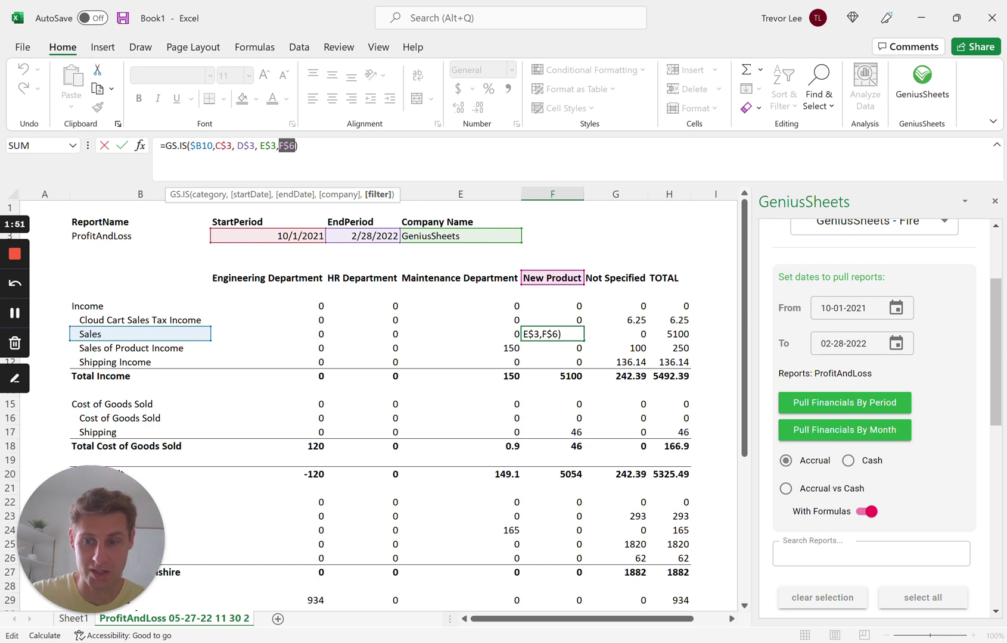
key("ctrl+Return")
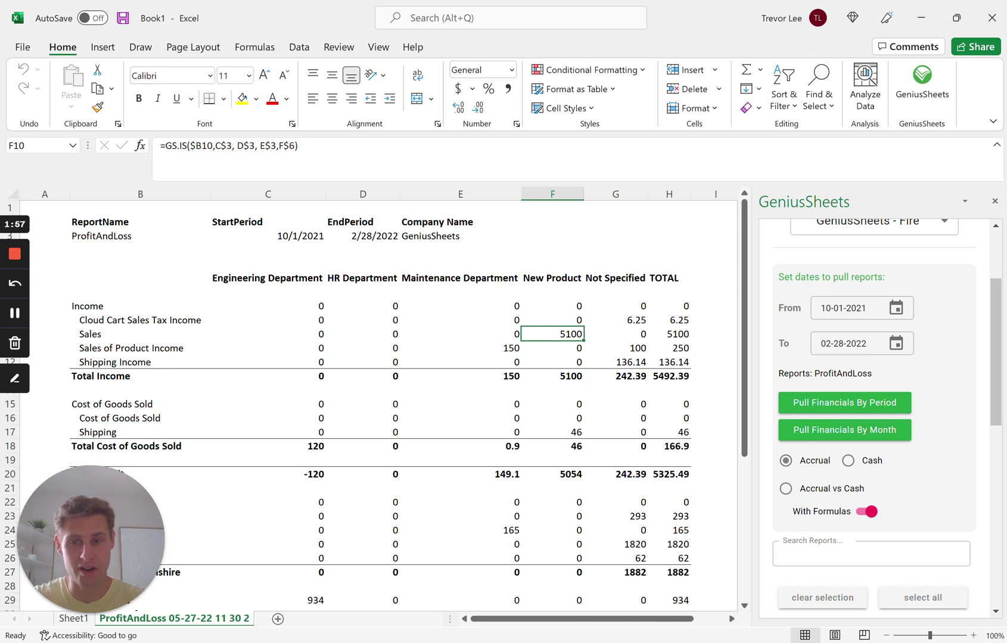
left_click(362, 237)
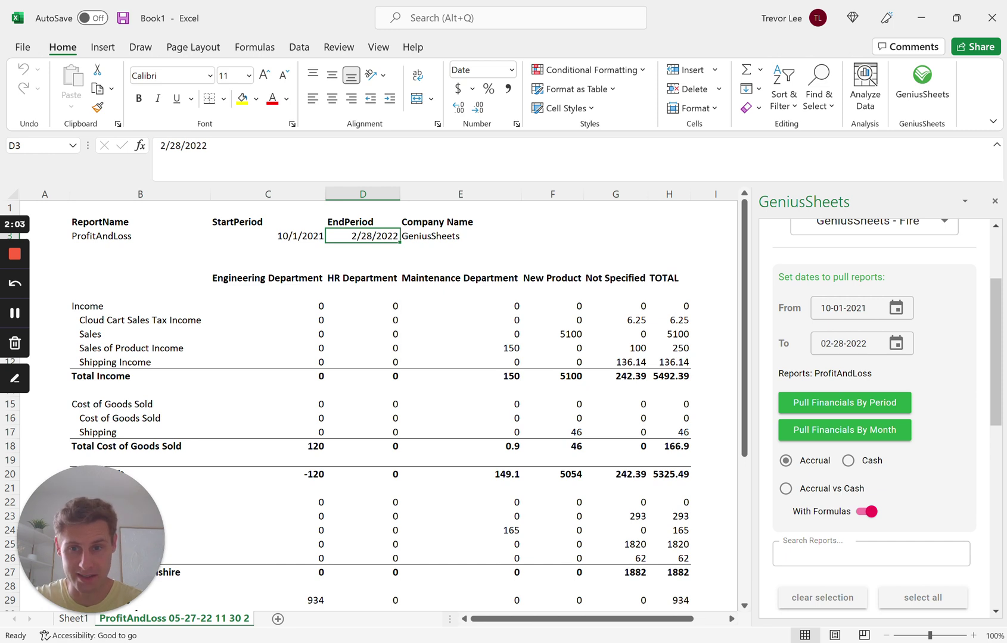
Change the report end date in D3 to 10/31/2021
left_click(268, 237)
left_click(363, 236)
type("10/31/2021")
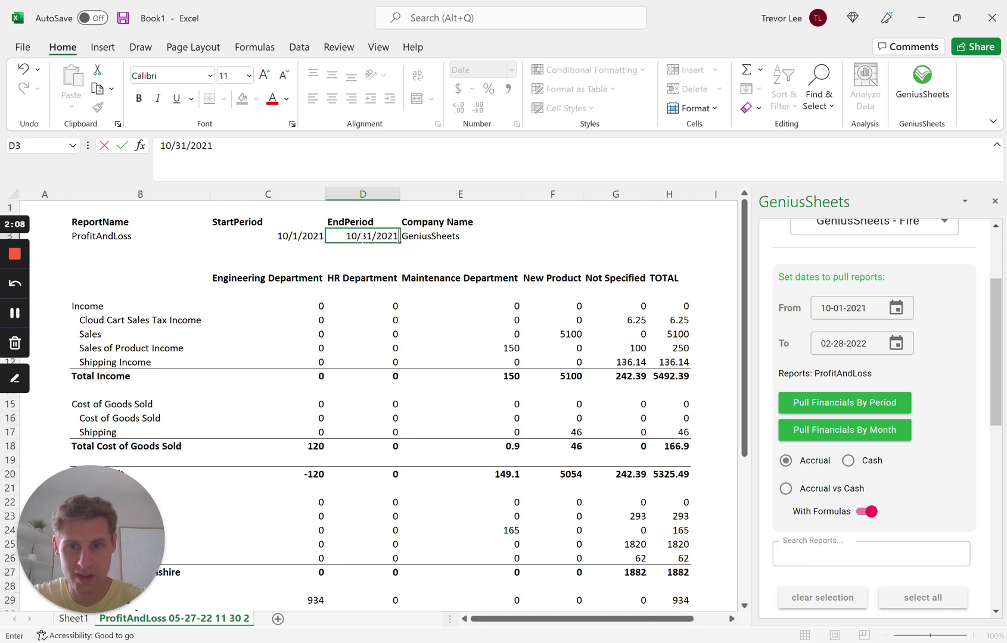
key("Return")
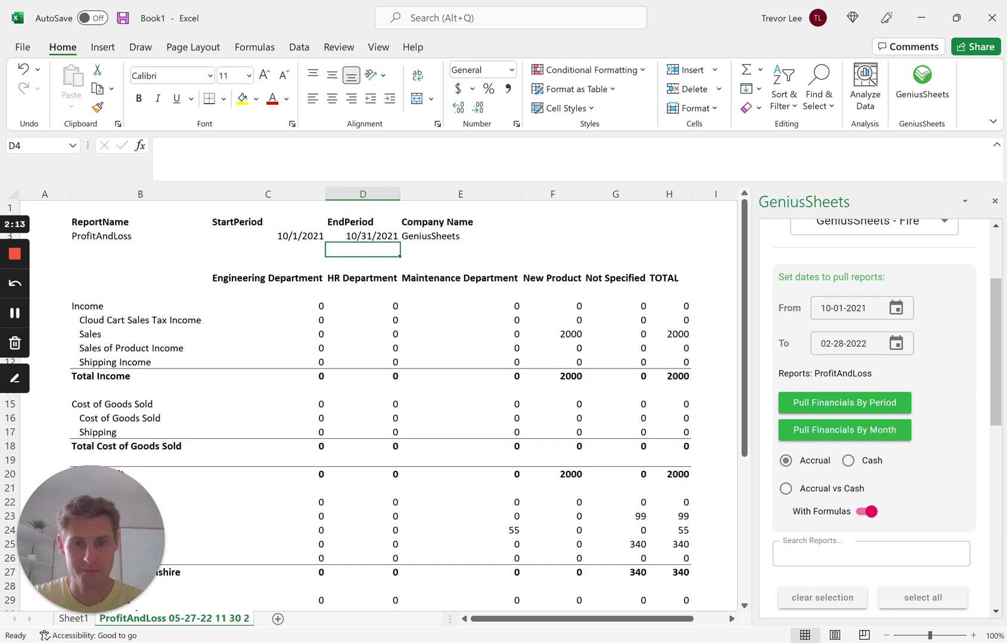
Move along the class header row and copy the New Product header
key("Up")
key("Down")
key("Down")
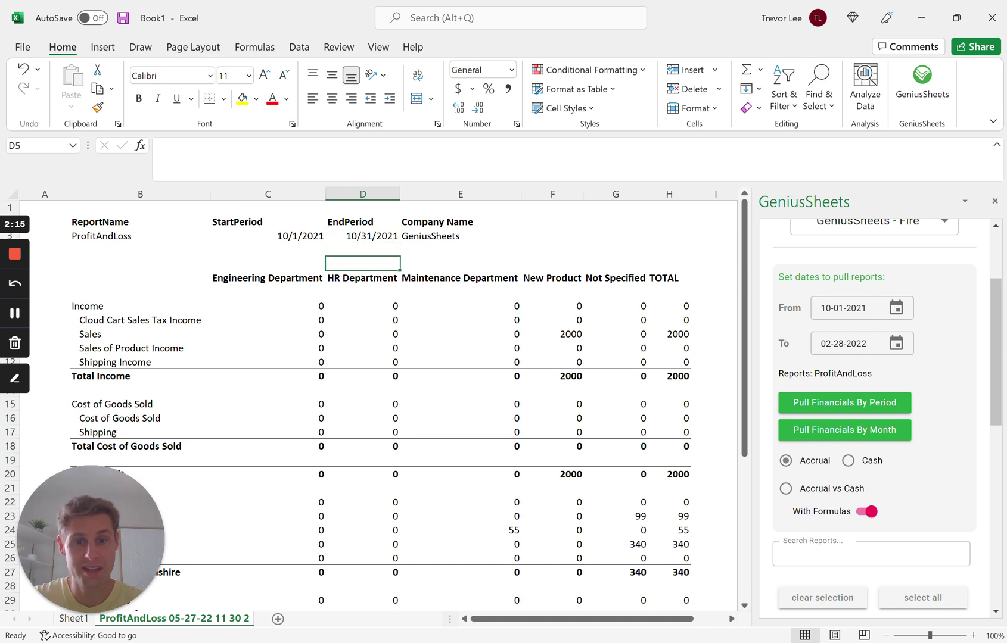
key("Right")
key("Left")
key("Down")
key("Left")
key("Left")
key("Right")
key("Right")
key("Right")
key("Right")
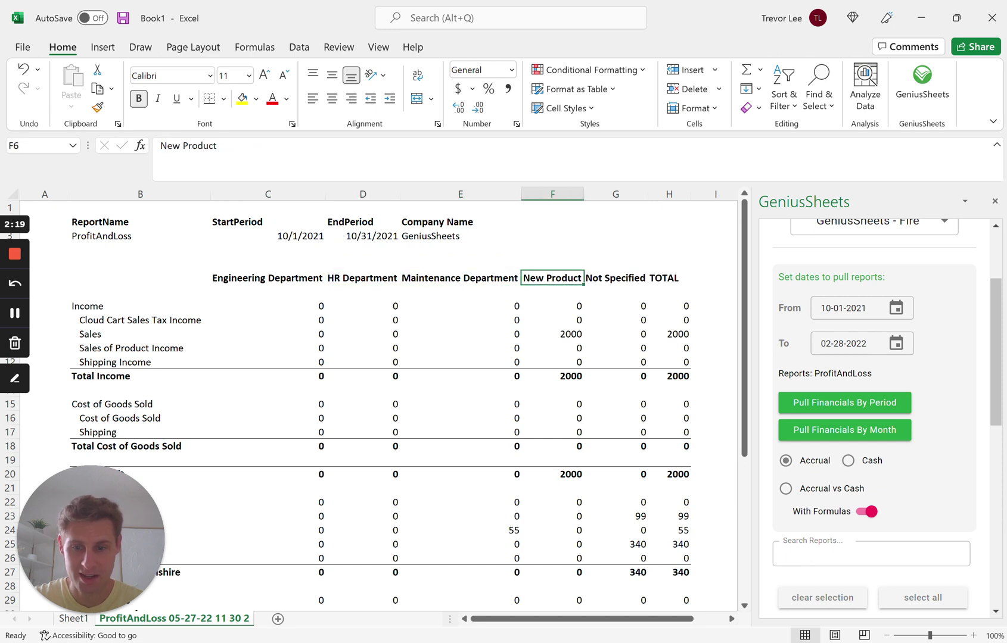
key("ctrl+c")
Select the Engineering, HR and Maintenance department columns down to the report's bottom
key("Up")
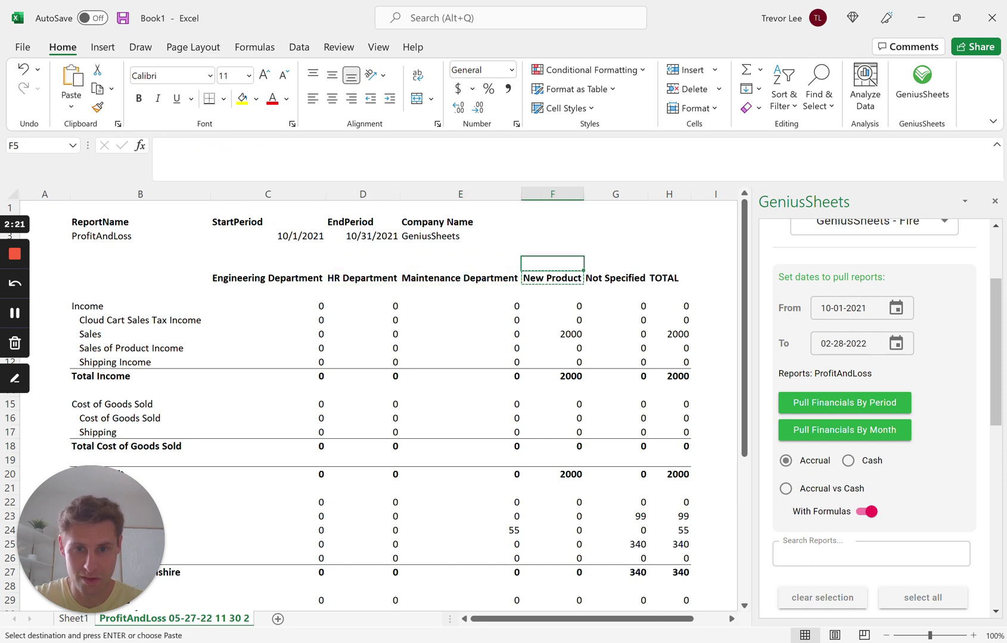
key("Left")
key("Left")
key("Left")
key("Right")
key("Right")
key("Right")
key("Down")
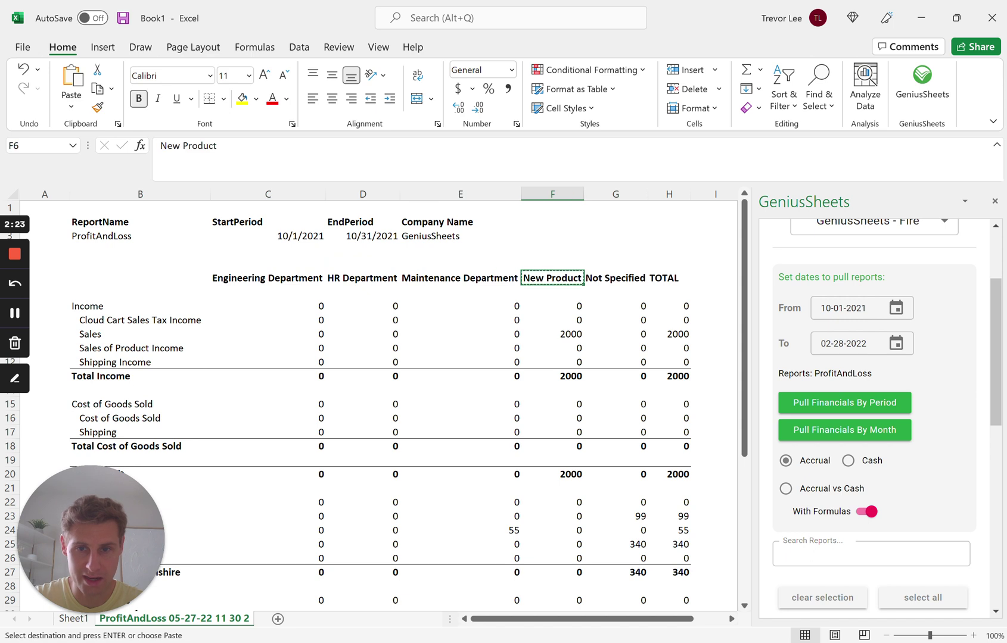
key("Left")
key("Left")
key("Left")
key("shift+Right")
key("shift+Right")
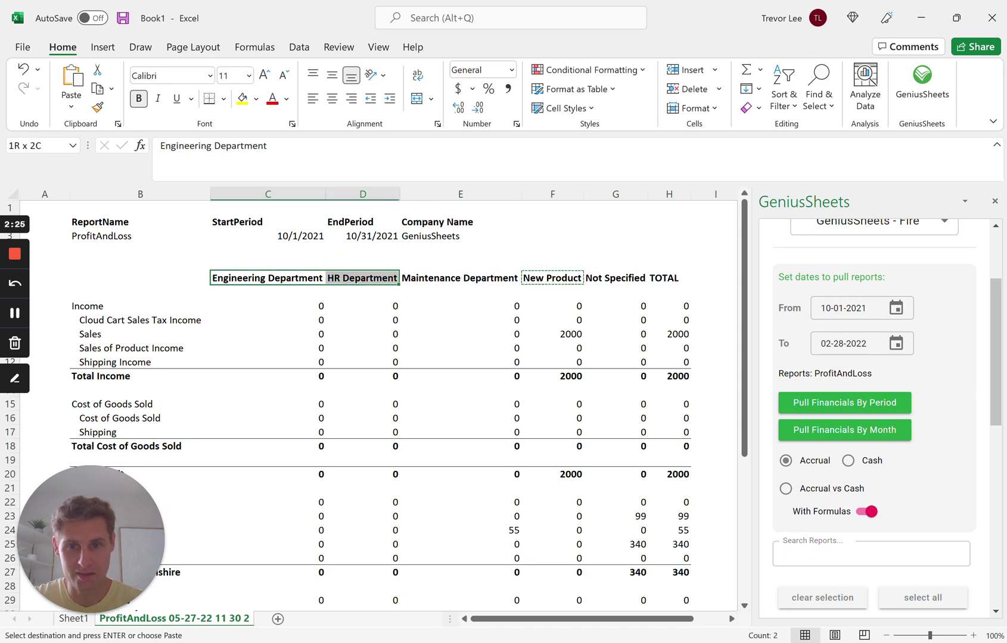
key("shift+Down")
key("shift+Down")
key("shift+Down")
key("shift+Down")
key("shift+Down")
key("shift+Down")
key("shift+Down")
key("shift+Down")
key("shift+Down")
key("shift+Down")
key("shift+Down")
key("shift+Down")
key("shift+Down")
key("shift+Down")
key("shift+Down")
key("shift+Down")
key("shift+Down")
key("shift+Down")
key("shift+Down")
key("shift+Down")
key("shift+Down")
key("shift+Down")
key("shift+Down")
key("shift+Down")
key("shift+Down")
key("shift+Down")
key("shift+Down")
key("shift+Down")
key("shift+Down")
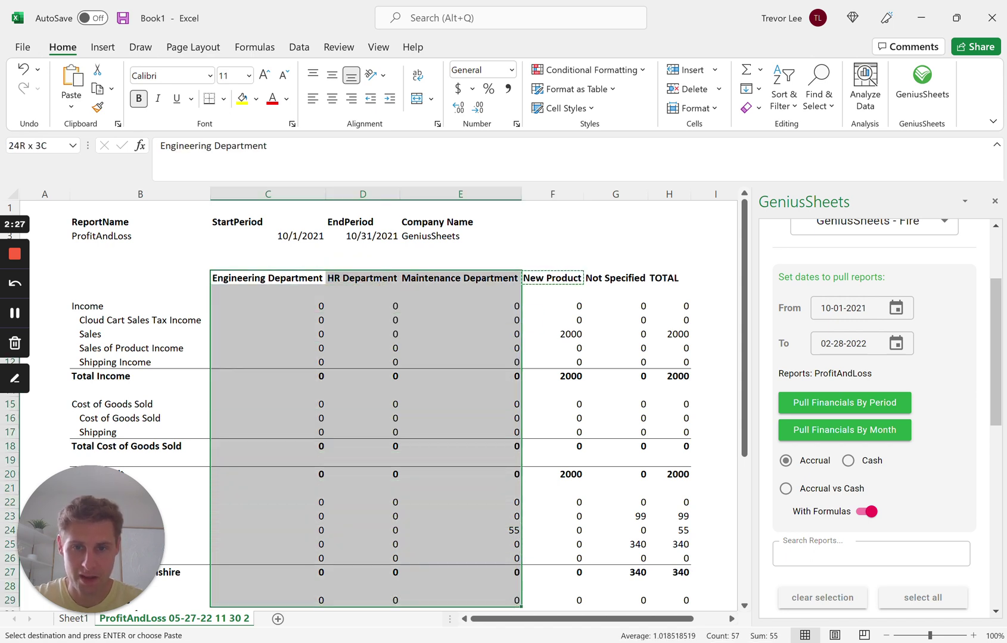
key("shift+Down")
key("shift+Down")
key("shift+Down")
key("shift+Down")
key("shift+Down")
key("shift+Down")
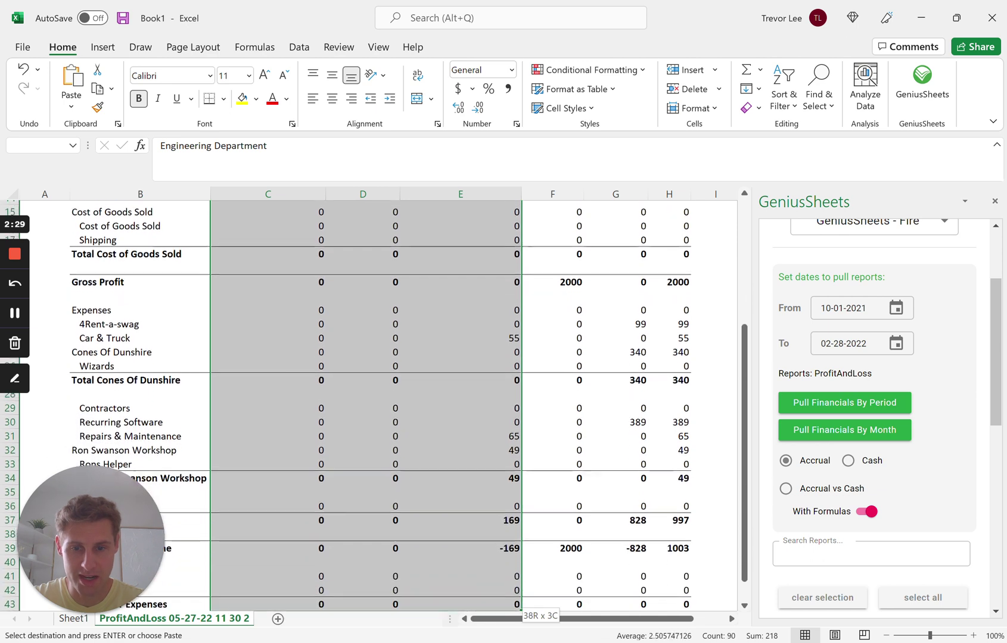
key("ctrl+shift+Down")
key("ctrl+BackSpace")
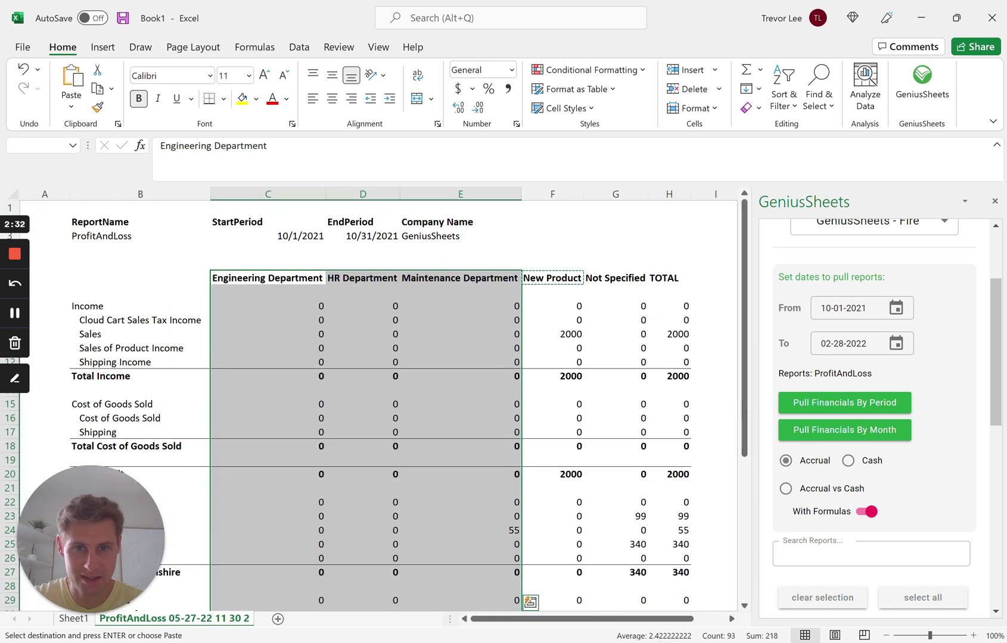
left_click(718, 88)
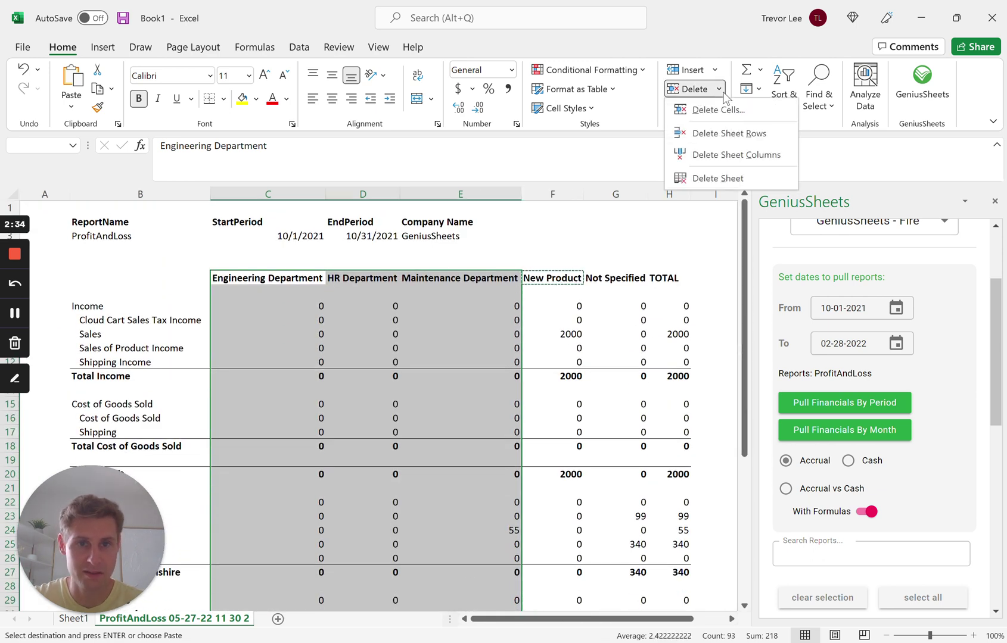
Delete the three department columns and move the New Product header up to C4
left_click(739, 154)
key("F2")
left_click(305, 321)
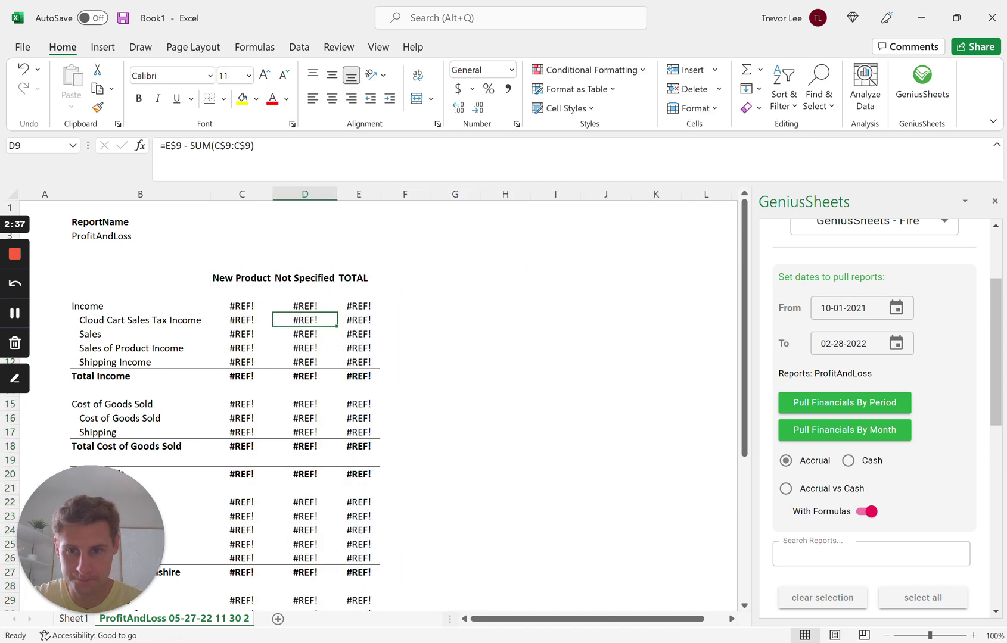
left_click(257, 307)
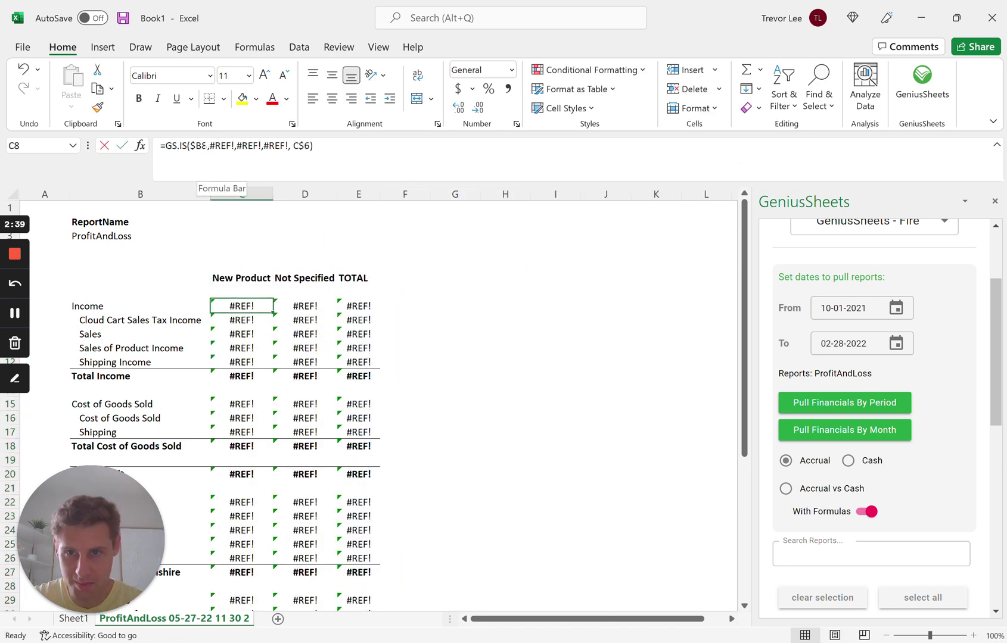
left_click(207, 147)
key("Right")
key("Right")
key("Escape")
left_click(241, 279)
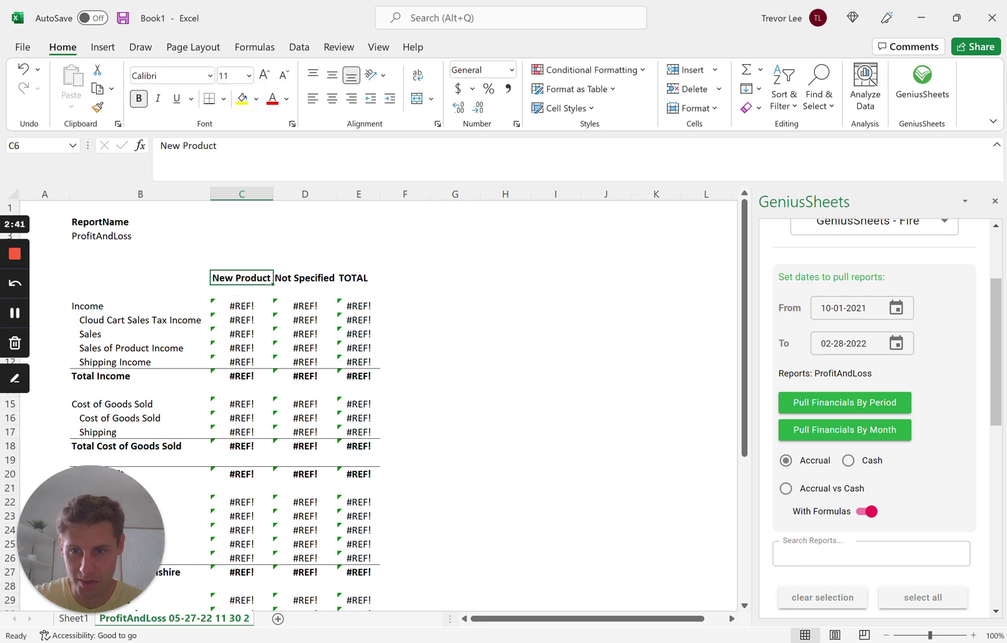
left_click_drag(212, 274, 212, 246)
key("Down")
key("Down")
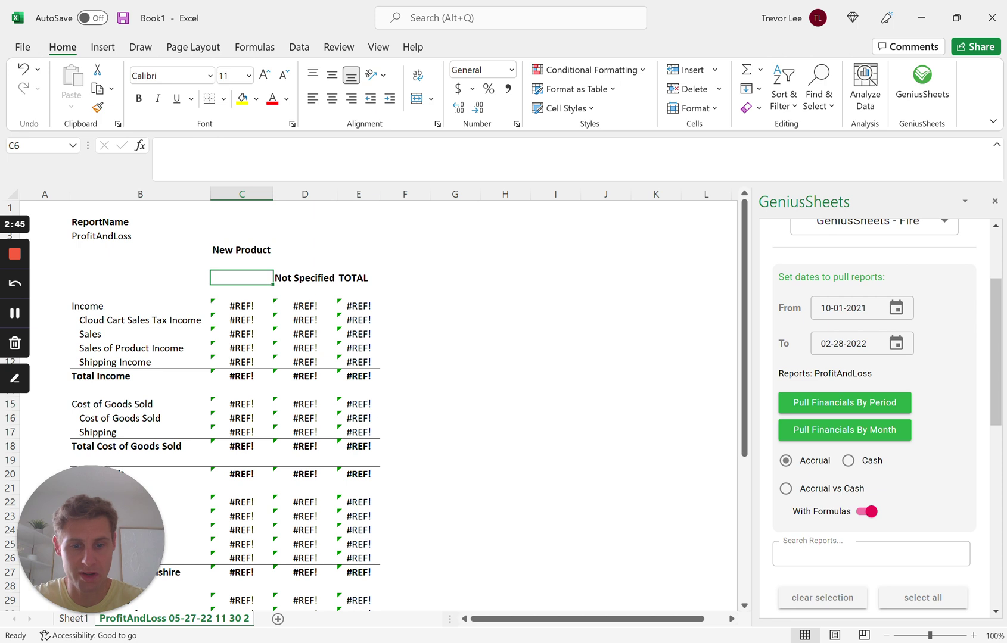
Enter month headers 1/1/2022, 2/2/2022 and 3/1/2022 in C6:E6
type("1/1/2022")
key("Return")
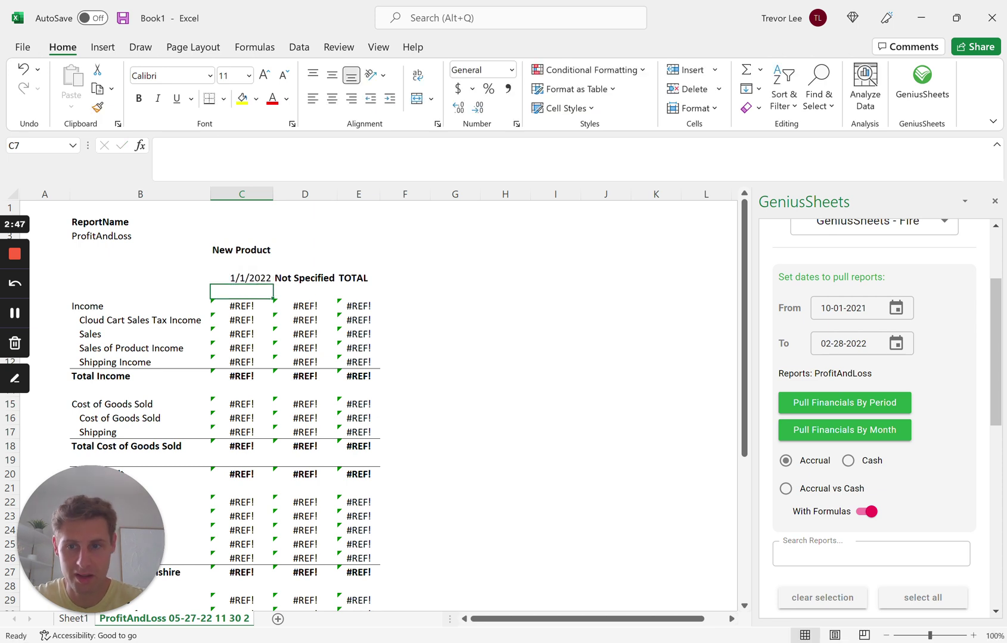
key("Up")
key("Right")
type("2/2")
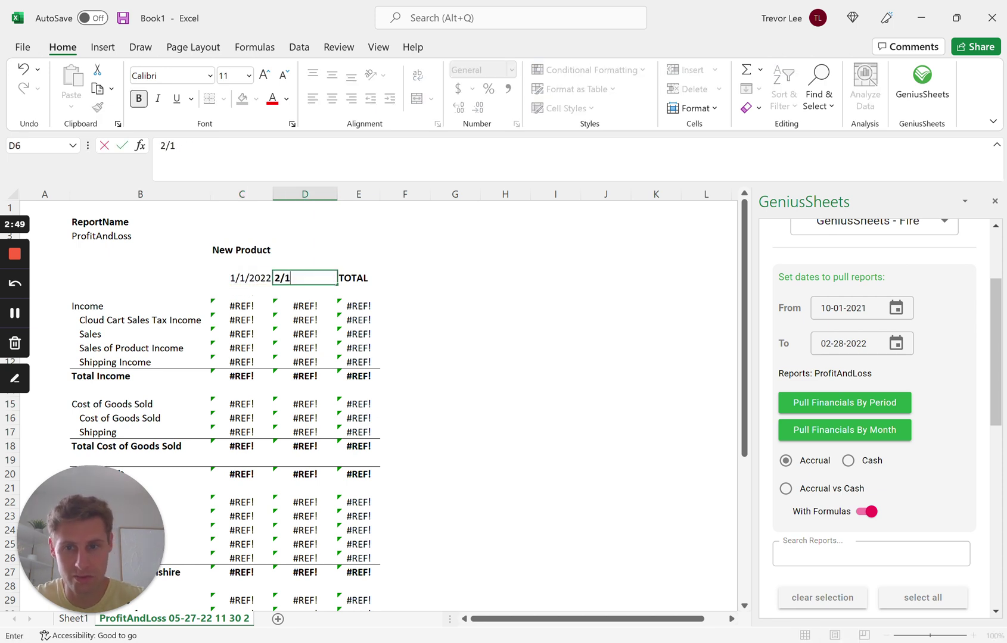
type("/2022")
key("Return")
key("Up")
key("Right")
type("3/1/2022")
key("Return")
key("Up")
key("Up")
key("Up")
key("Left")
key("Down")
key("Down")
key("Down")
key("Down")
key("Left")
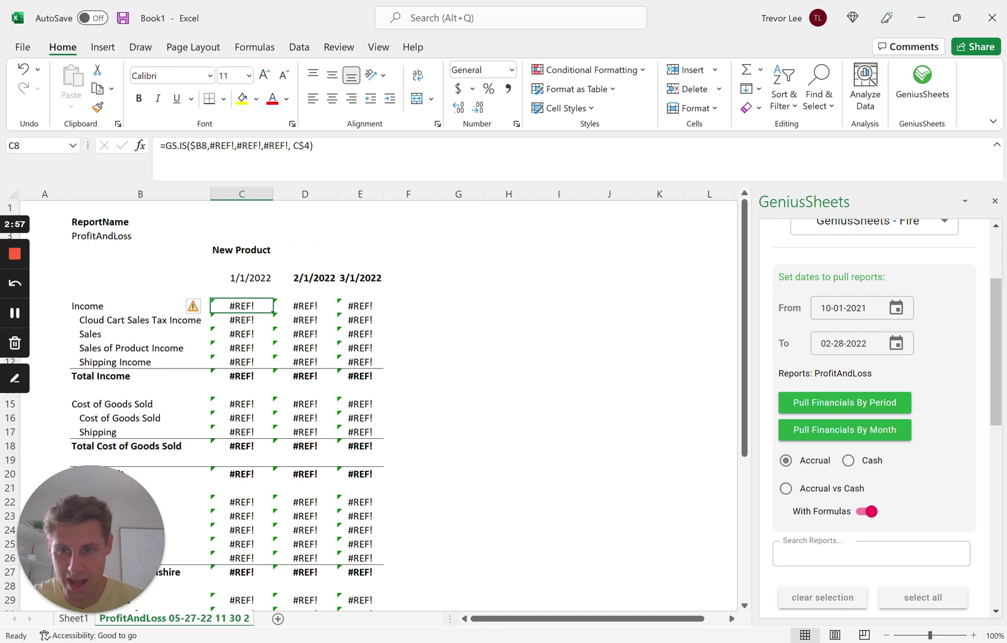
Rebuild C8's GS.IS formula with C6 as start date and $B$4 as company
left_click(249, 146)
left_click(226, 145)
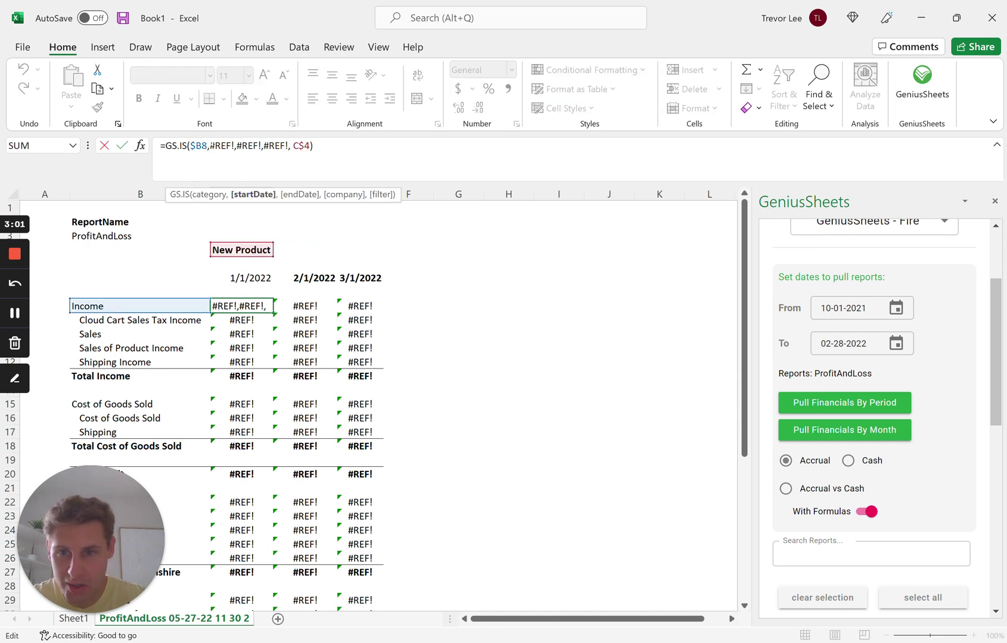
key("shift+Right")
key("shift+Right")
key("shift+Right")
key("shift+Right")
key("shift+Right")
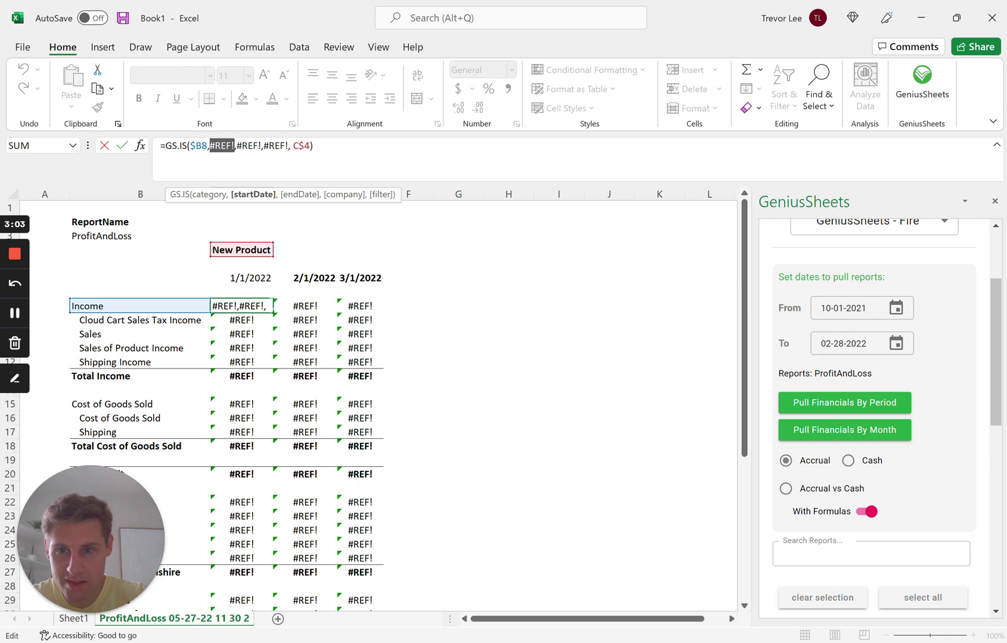
key("BackSpace")
left_click(242, 279)
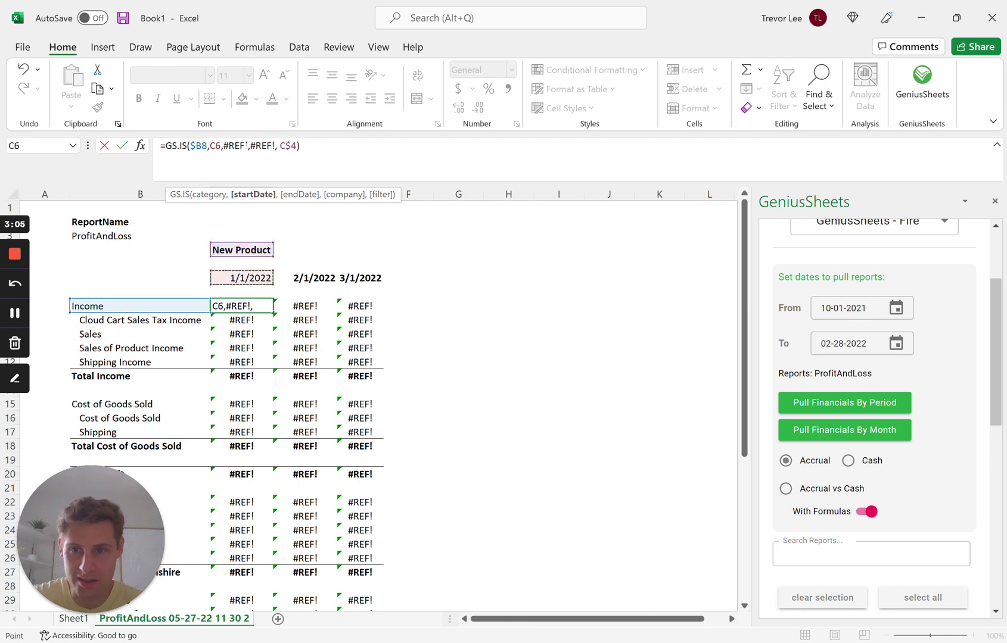
key("shift+Right")
key("shift+Right")
key("shift+Right")
key("shift+Right")
key("shift+Right")
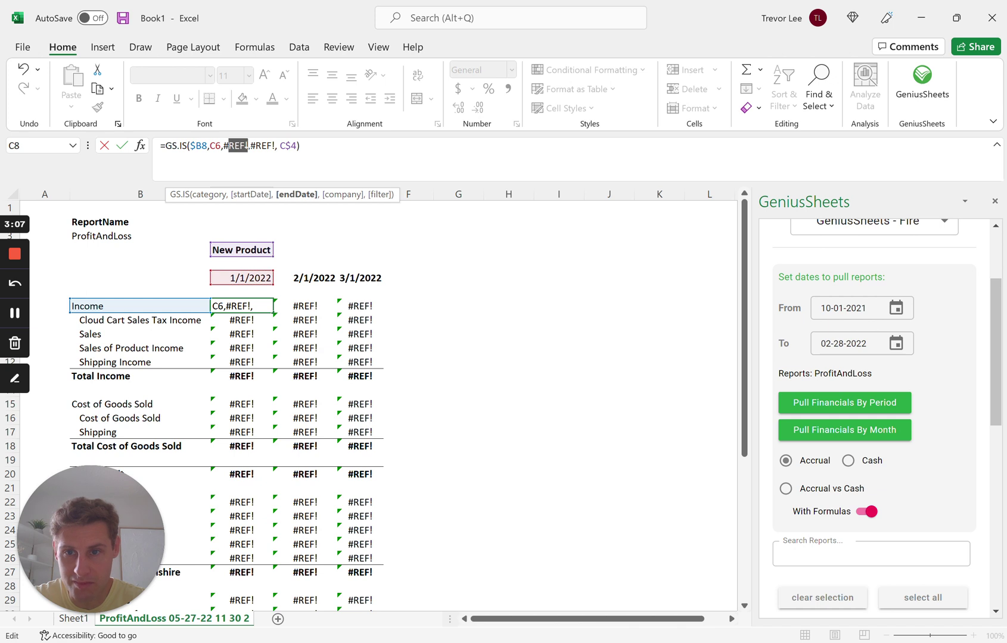
key("BackSpace")
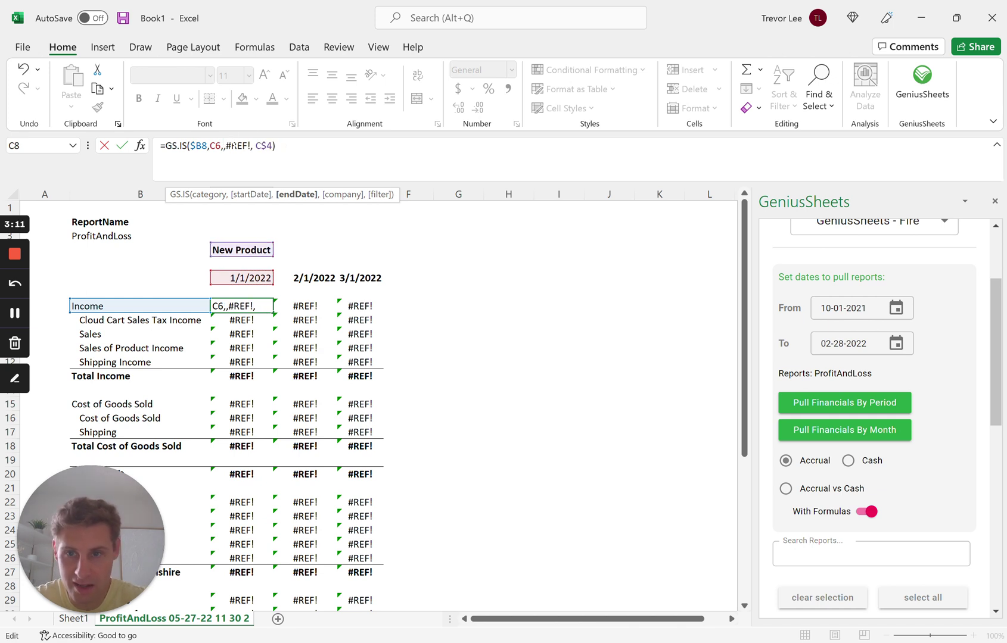
left_click(232, 146)
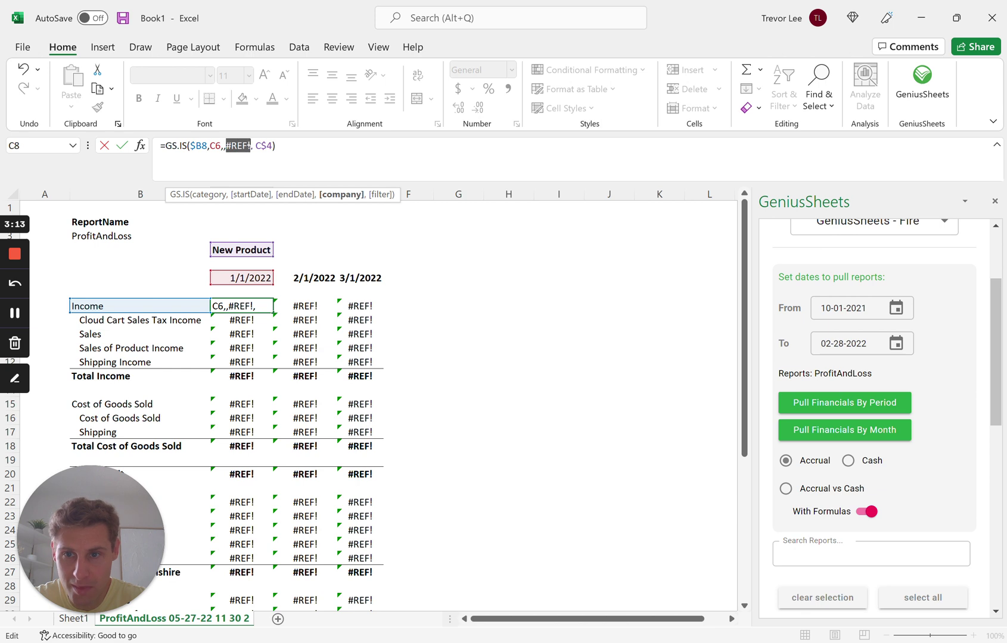
key("BackSpace")
left_click(140, 251)
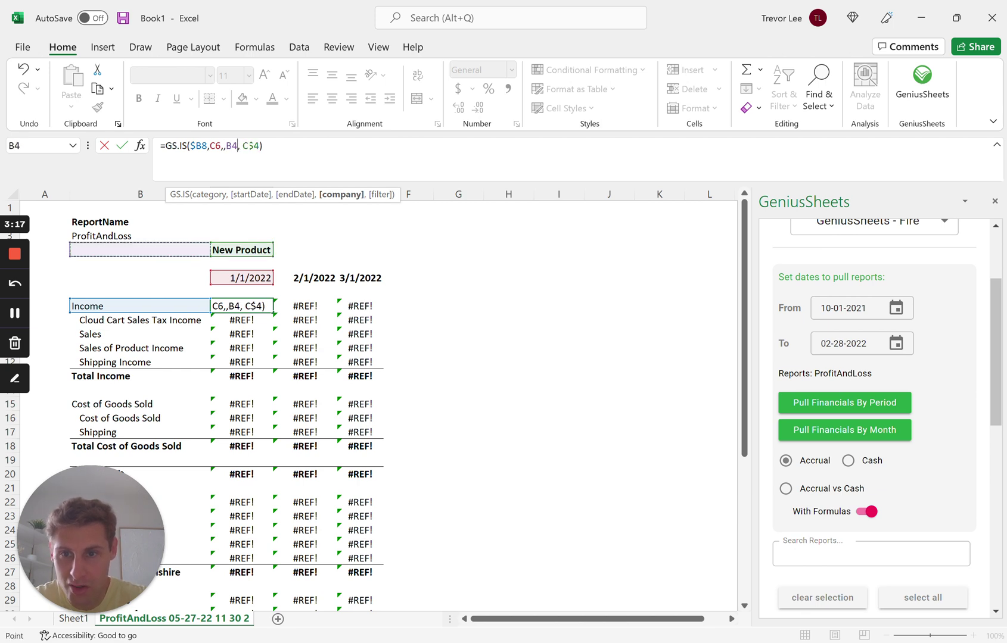
left_click(249, 146)
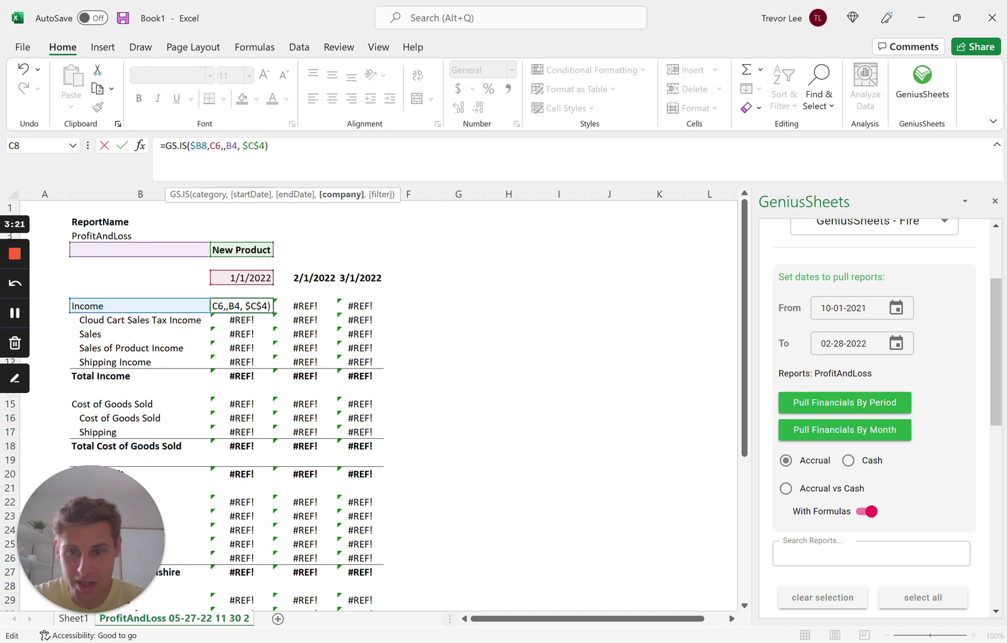
type("$")
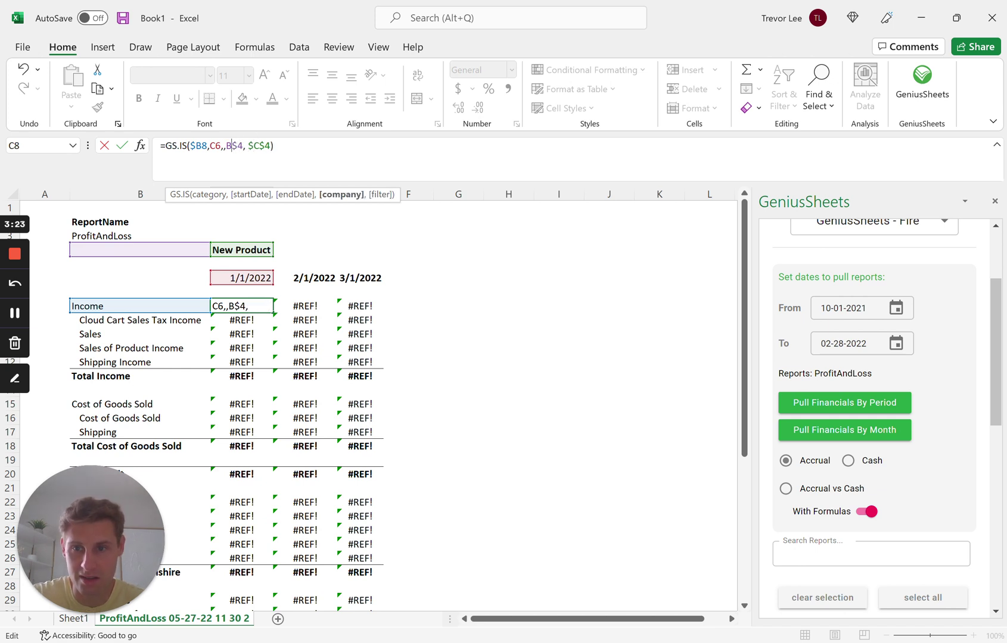
key("Return")
Enter GeniusSheets as the company name in B4
key("Up")
key("Up")
key("Up")
key("Up")
key("Left")
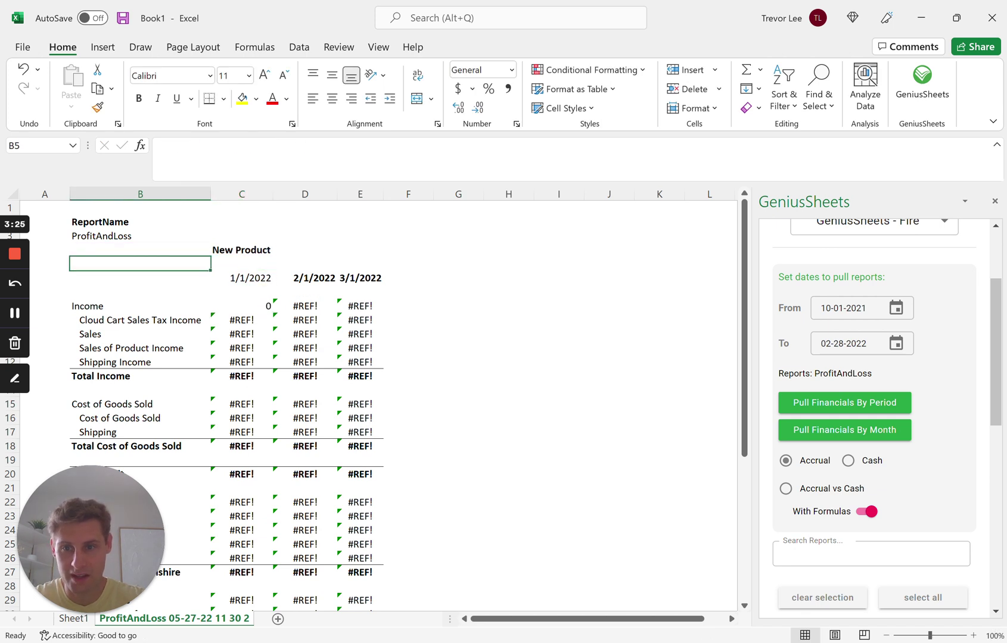
key("Up")
type("Gen")
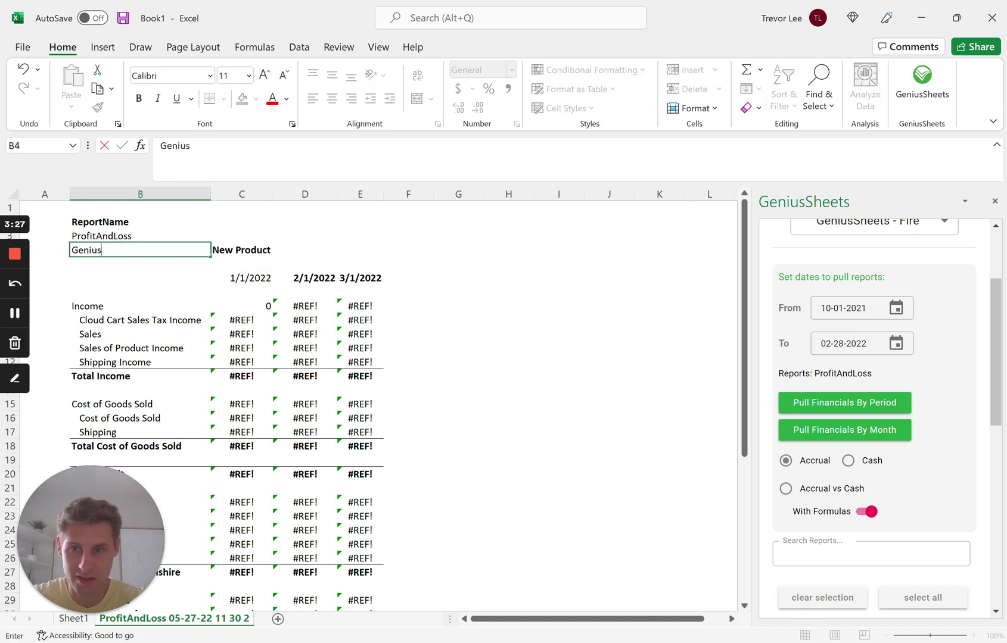
type("iusSheets")
key("Return")
Anchor C8's date reference to C$6 so it fills correctly
key("Right")
key("Down")
key("Down")
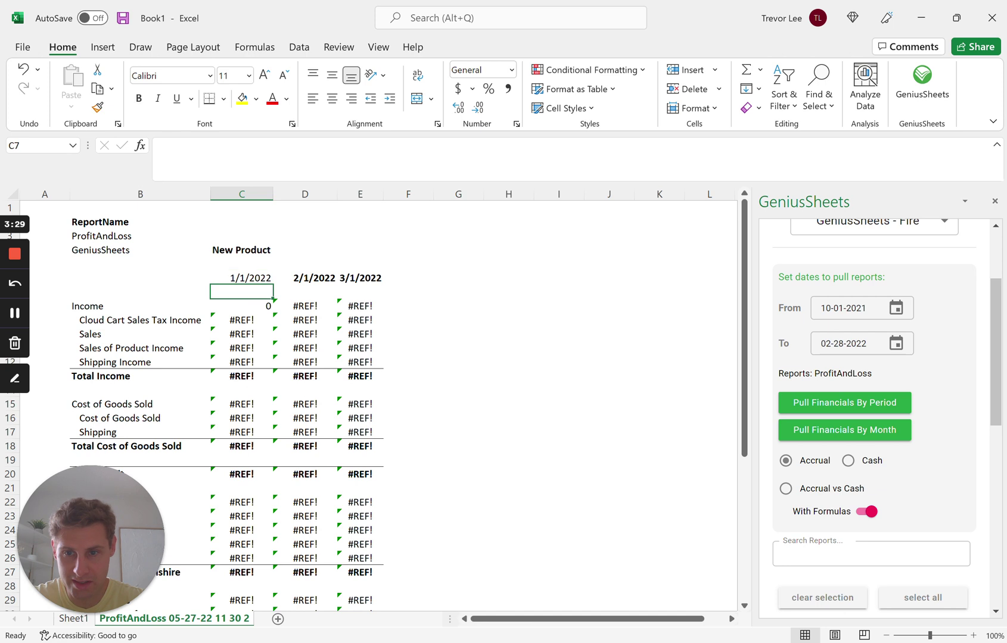
key("Down")
key("ctrl+c")
key("Escape")
left_click(215, 146)
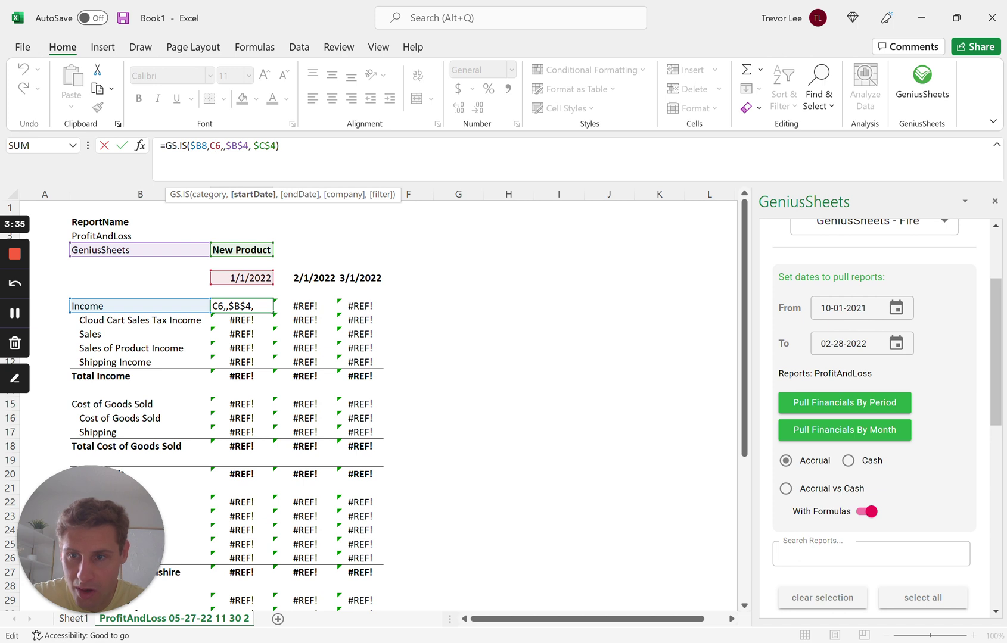
type("$")
key("Return")
Fill the C8 formula across D8:E8 and down through row 45
key("Up")
key("ctrl+c")
key("Right")
key("shift+Right")
key("ctrl+v")
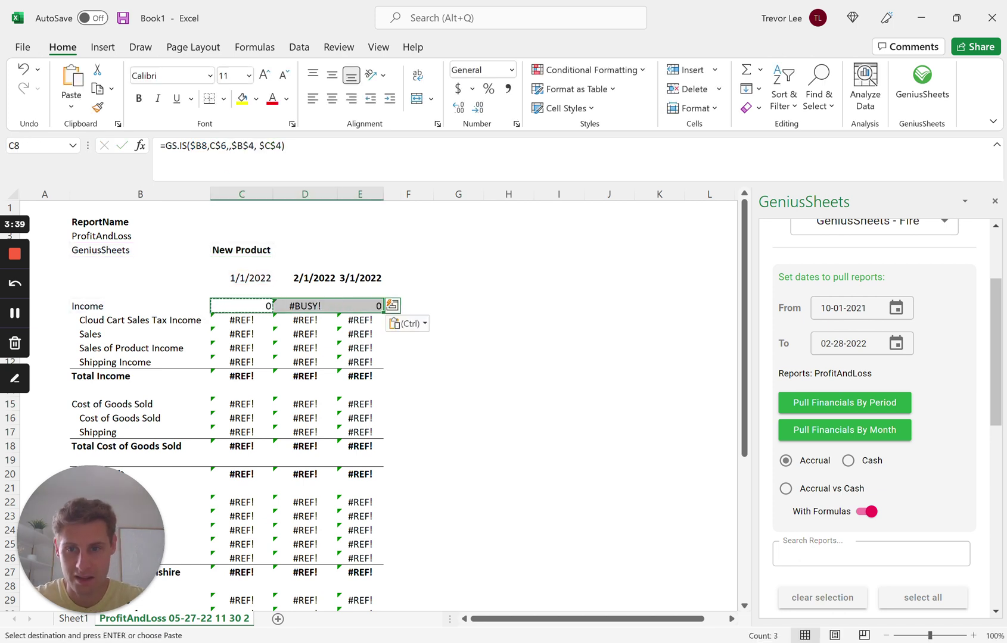
key("ctrl+c")
key("ctrl+shift+Down")
key("ctrl+shift+Down")
key("ctrl+shift+Down")
key("ctrl+shift+Down")
key("ctrl+shift+Down")
key("ctrl+shift+Down")
key("ctrl+shift+Down")
key("ctrl+shift+Down")
key("ctrl+shift+Down")
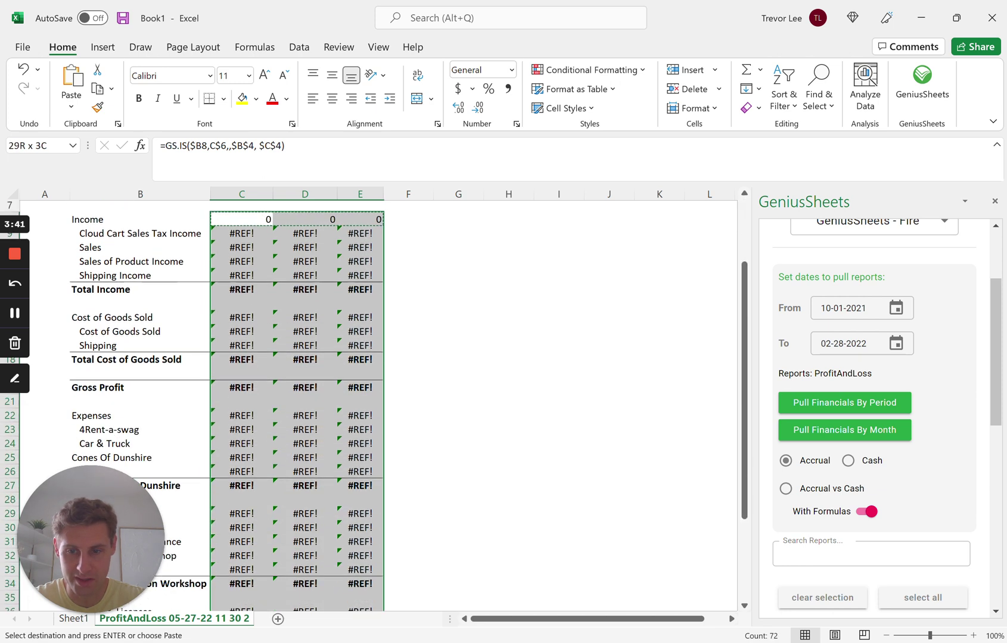
key("shift+Down")
key("shift+Down")
key("shift+Down")
key("shift+Down")
key("shift+Down")
key("shift+Down")
key("shift+Down")
key("shift+Down")
key("shift+Down")
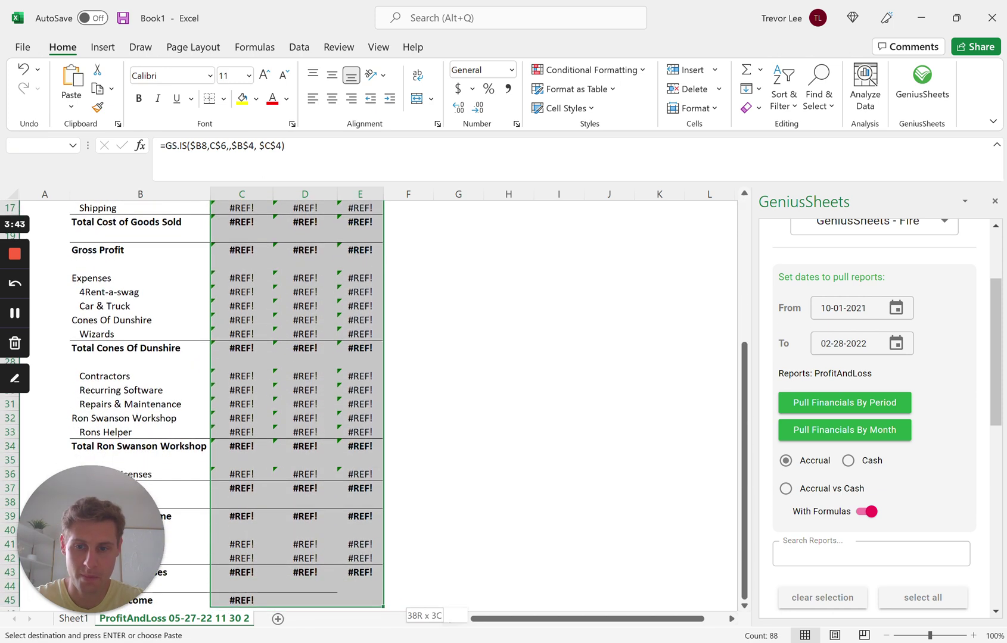
key("ctrl+v")
Check the copied GS.IS formula in D10 references the correct cells
key("Up")
key("Up")
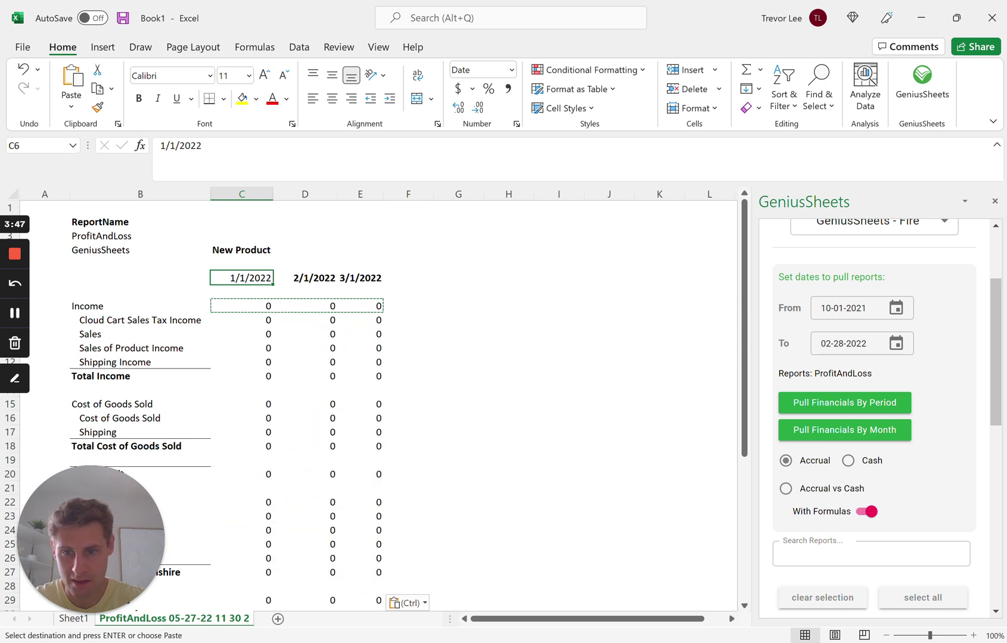
key("Up")
key("Down")
key("Down")
key("Down")
key("Right")
key("Right")
key("Down")
key("Left")
key("Down")
key("F2")
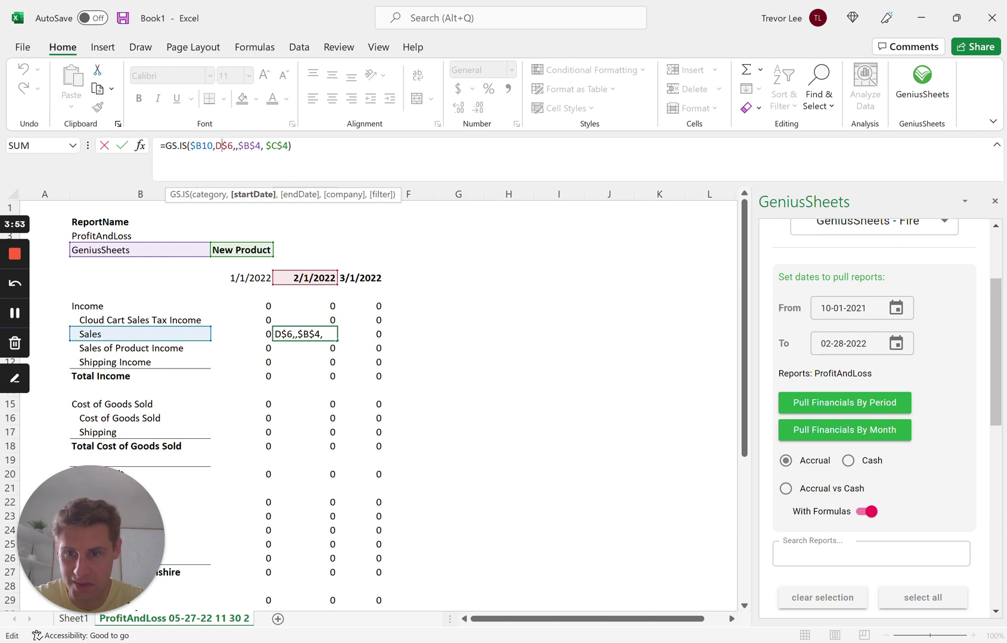
key("Escape")
Add a 4/1/2022 month header in F6
key("Up")
key("Up")
key("Right")
key("Up")
key("Right")
key("Up")
type("4/1/2022")
key("Return")
key("Up")
key("Left")
key("Left")
key("Left")
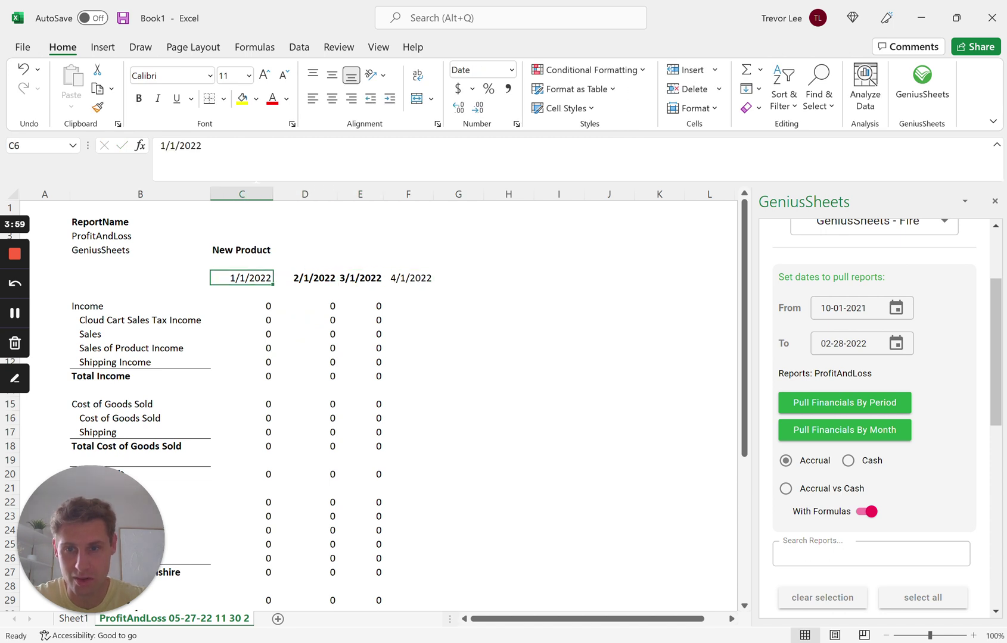
Insert two blank columns before the months, headed 12/1/2021 and 11/1/2021
right_click(252, 194)
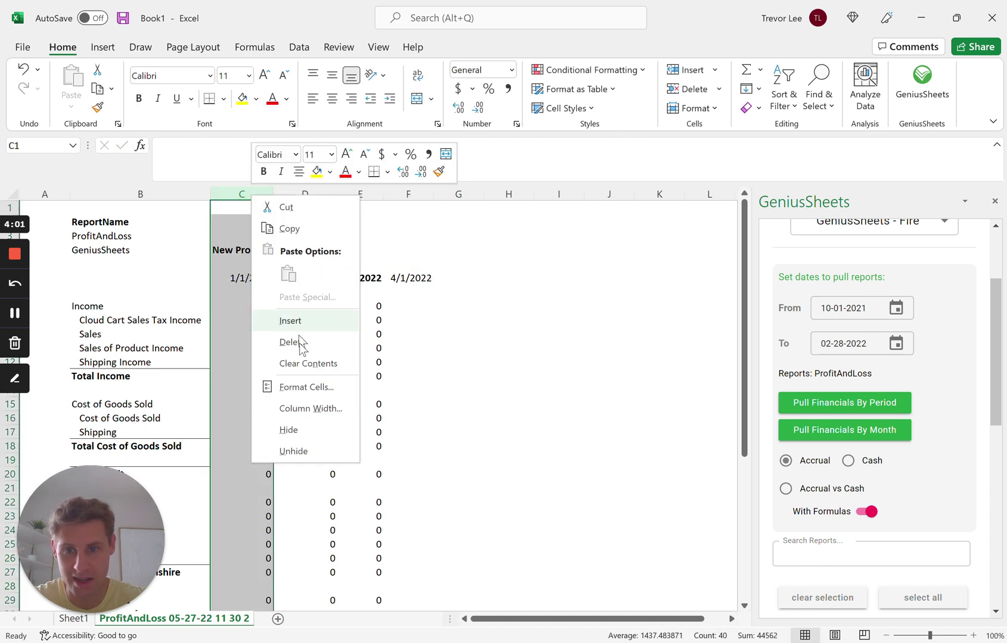
left_click(291, 322)
left_click(280, 277)
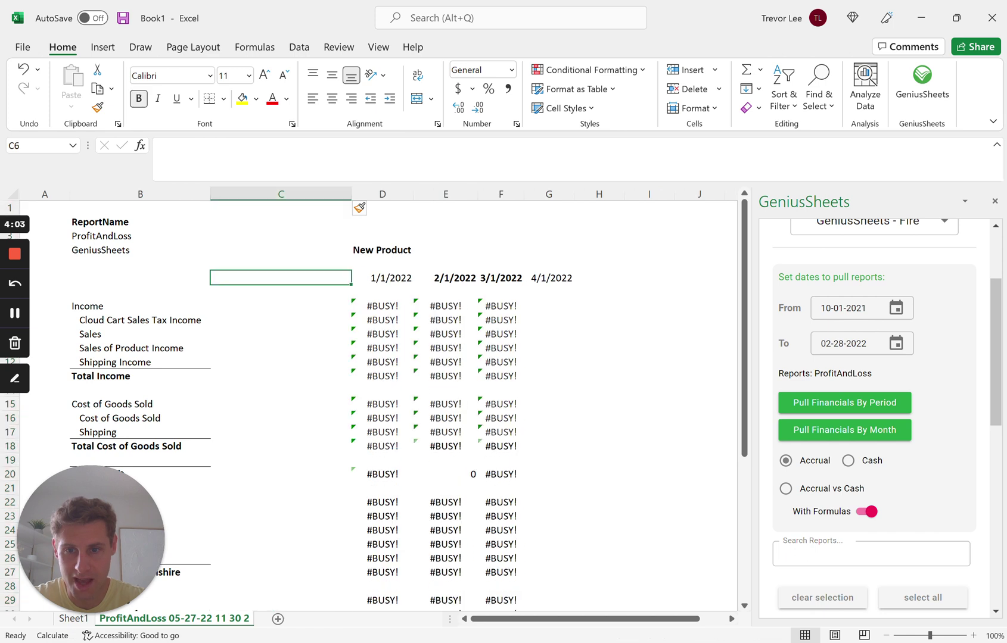
type("12/1/2021")
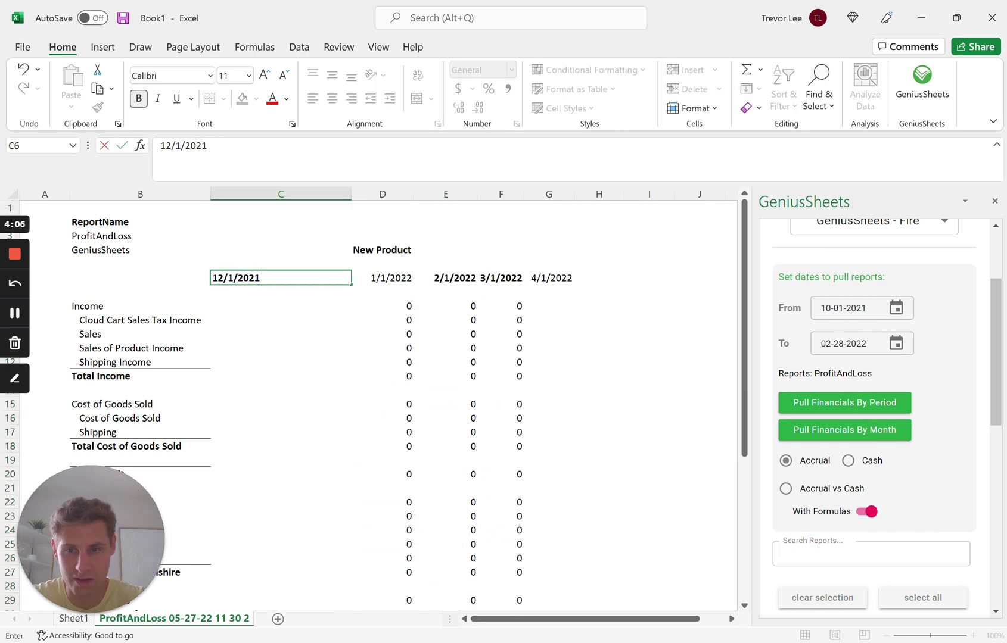
key("Return")
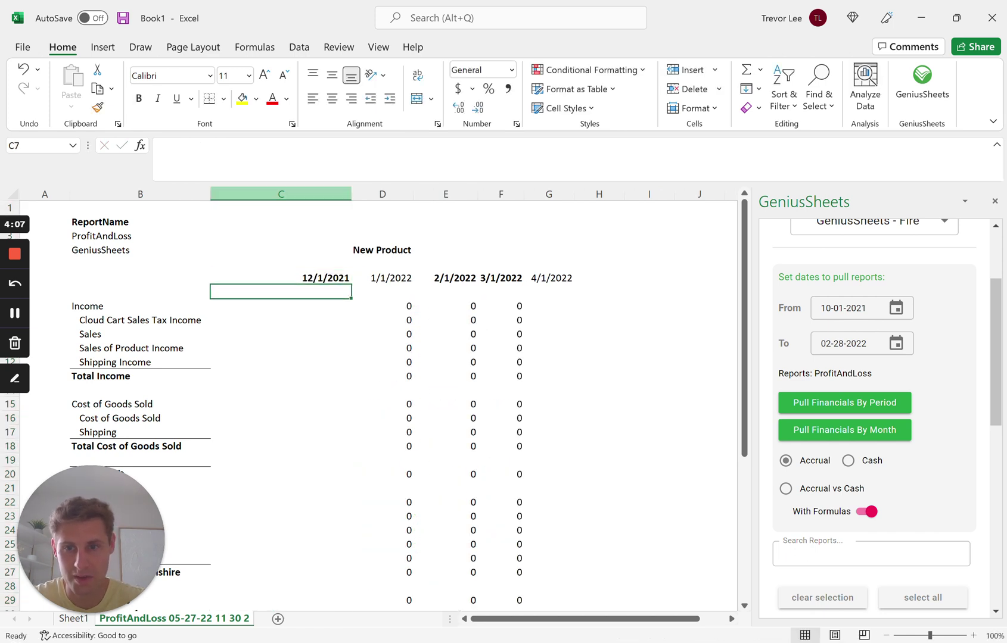
right_click(335, 194)
left_click(373, 325)
left_click(280, 278)
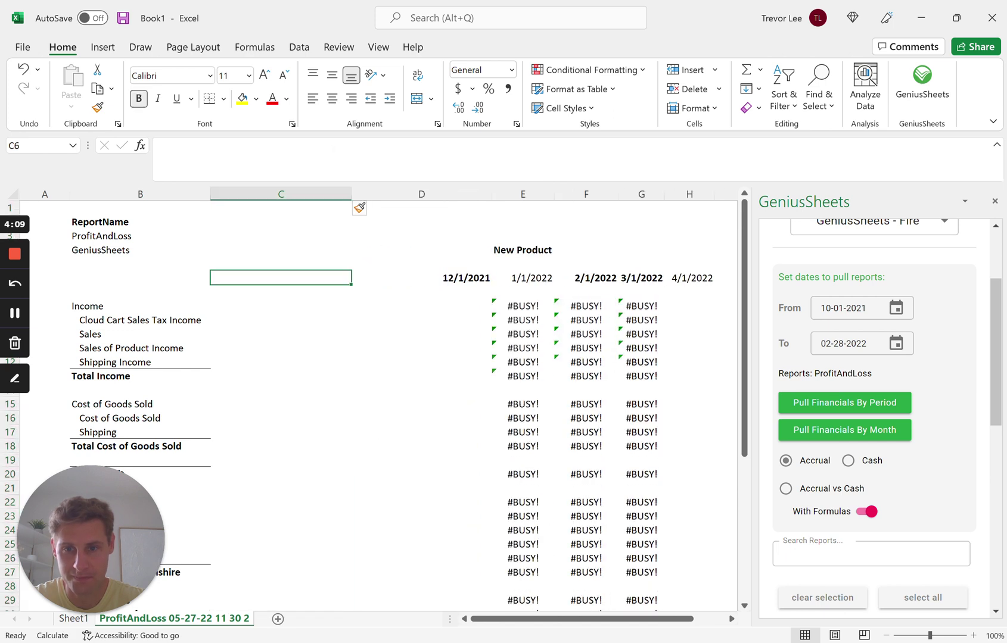
type("11/1/2021")
key("Return")
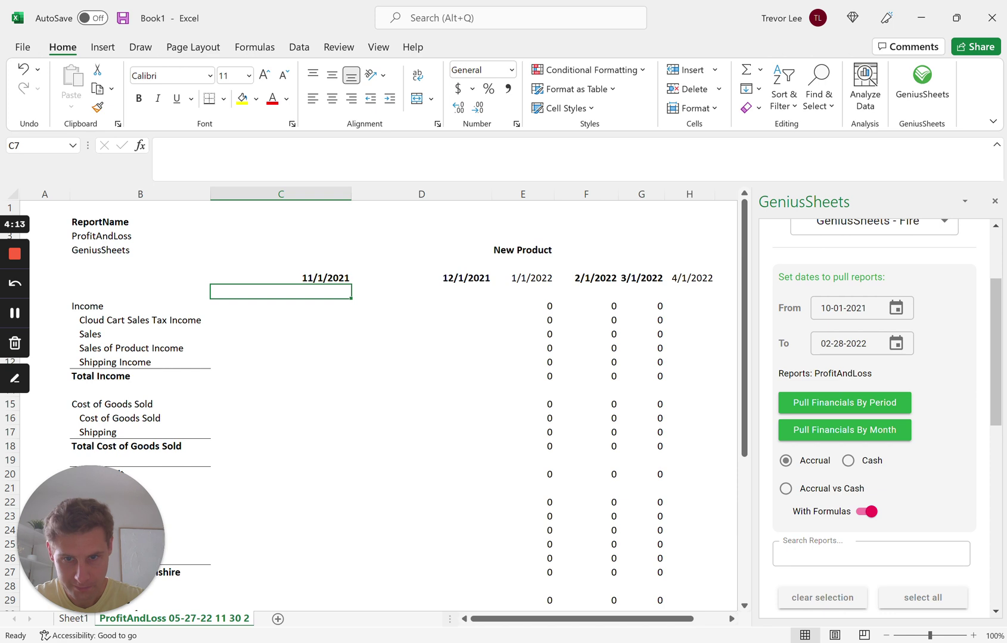
Copy E8's GS.IS formula into C8:D47 so both new columns show Sales 3000 and 100
key("Down")
key("Right")
key("Right")
key("ctrl+c")
key("Left")
key("Left")
key("shift+Right")
key("ctrl+v")
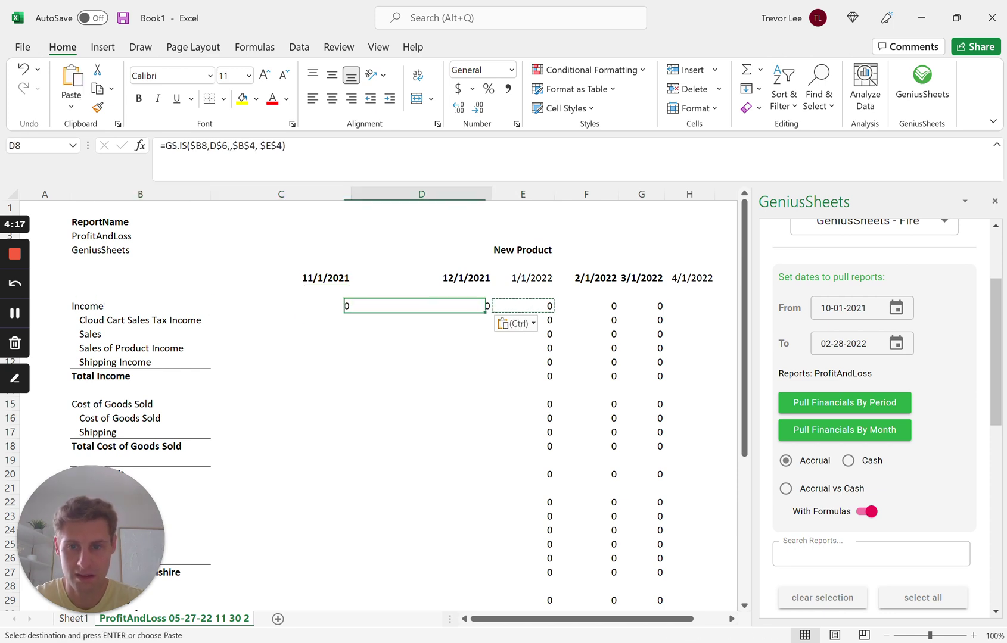
key("ctrl+shift+Down")
key("ctrl+q")
key("Escape")
key("ctrl+shift+Up")
key("shift+Down")
key("shift+Down")
key("shift+Down")
key("shift+Down")
key("shift+Down")
key("shift+Down")
key("shift+Down")
key("shift+Down")
key("shift+Down")
key("shift+Down")
key("shift+Down")
key("shift+Down")
key("shift+Down")
key("shift+Down")
key("shift+Down")
key("shift+Down")
key("shift+Down")
key("shift+Down")
key("shift+Down")
key("shift+Down")
key("shift+Down")
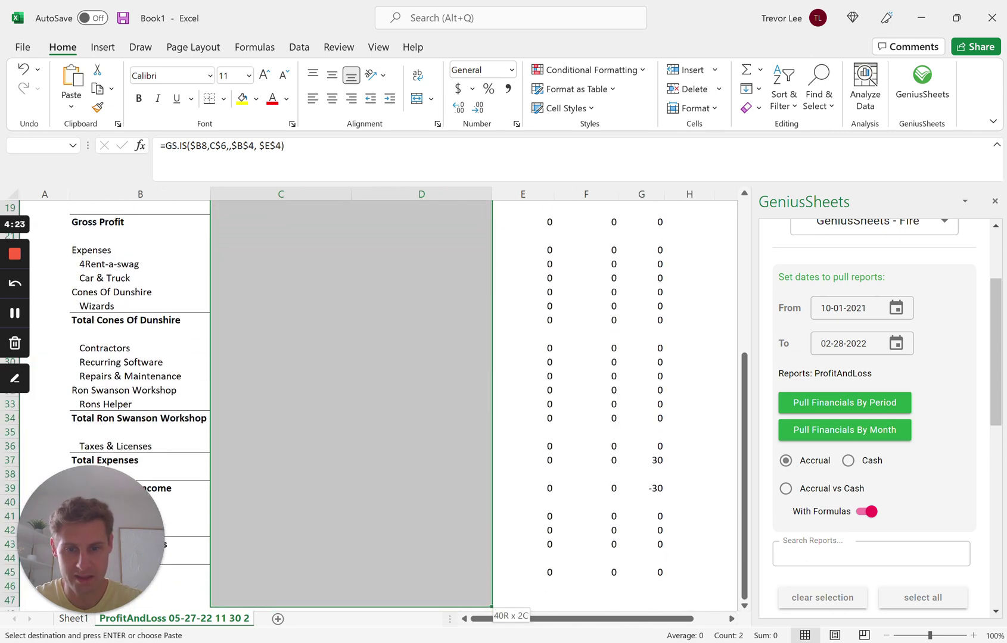
key("shift+Up")
key("ctrl+v")
key("Up")
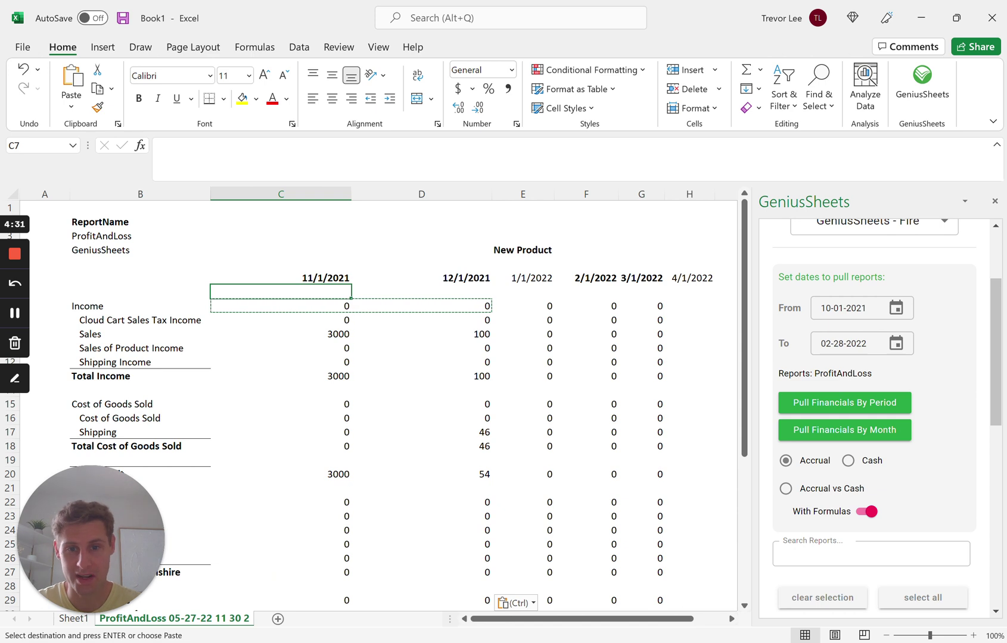
left_click(522, 250)
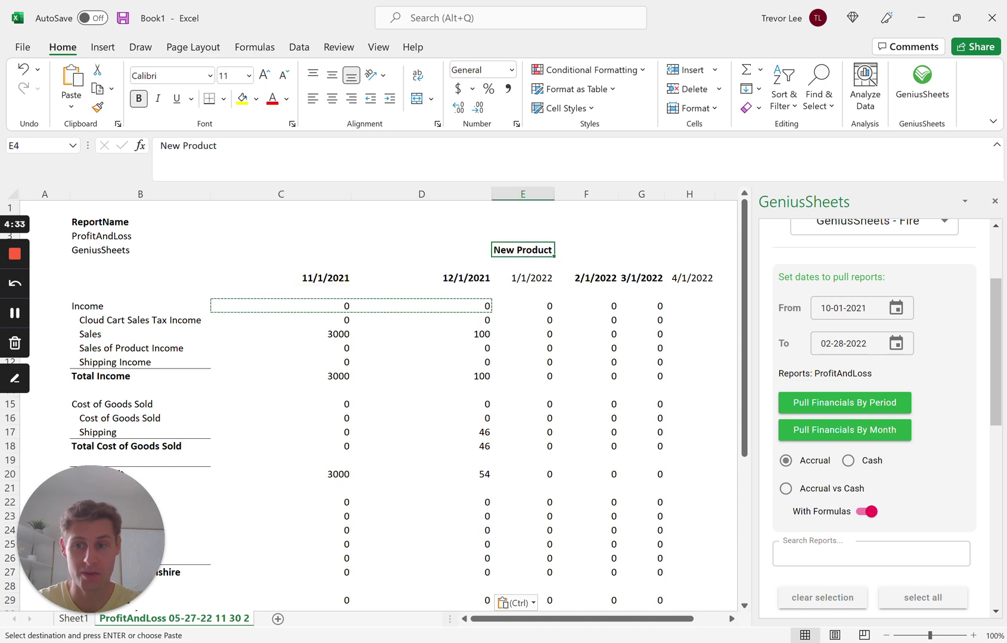
Copy G8's GS.IS formula down column H, rows 8 to 47
left_click(689, 307)
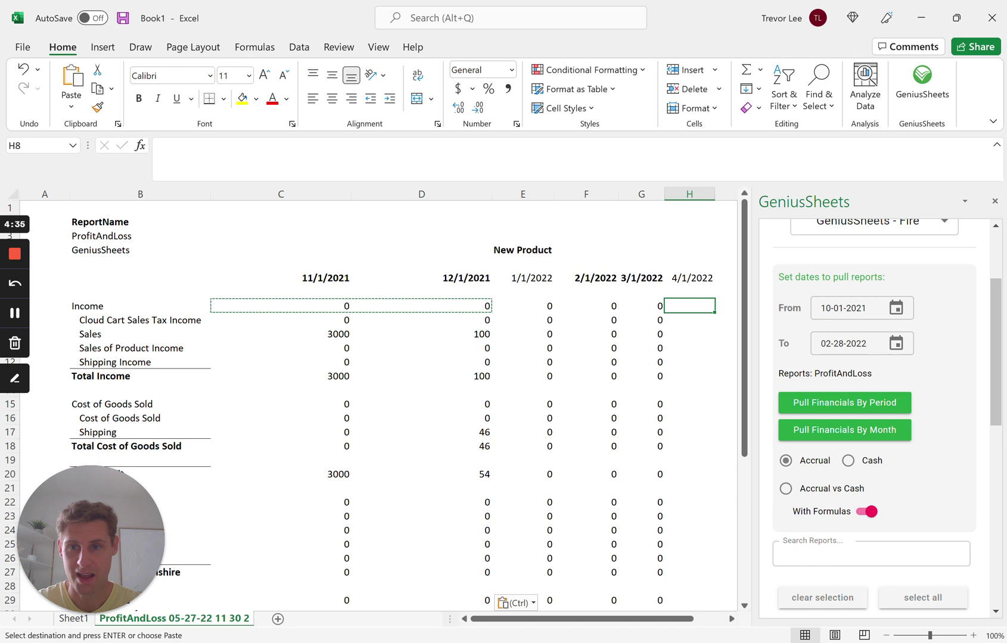
left_click(641, 306)
key("ctrl+c")
key("Right")
key("ctrl+shift+Down")
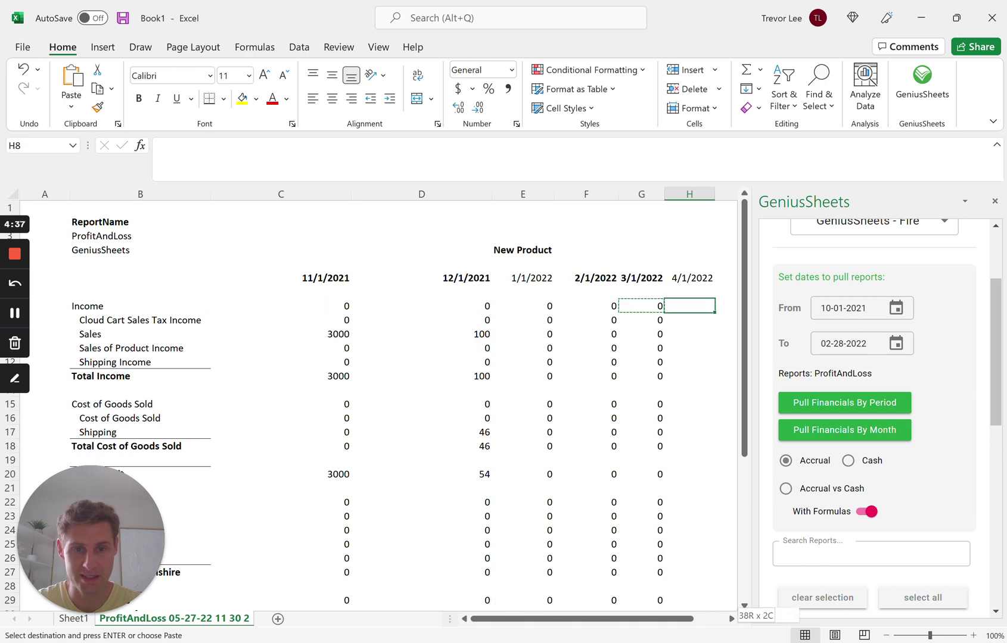
key("ctrl+shift+Up")
key("shift+Down")
key("shift+Down")
key("shift+Down")
key("shift+Down")
key("shift+Down")
key("shift+Down")
key("shift+Down")
key("shift+Down")
left_click_drag(689, 306, 712, 596)
key("ctrl+v")
key("ctrl+Up")
Add the date headings 5/1/2022 in I6 and 6/1/2022 in J6
key("Right")
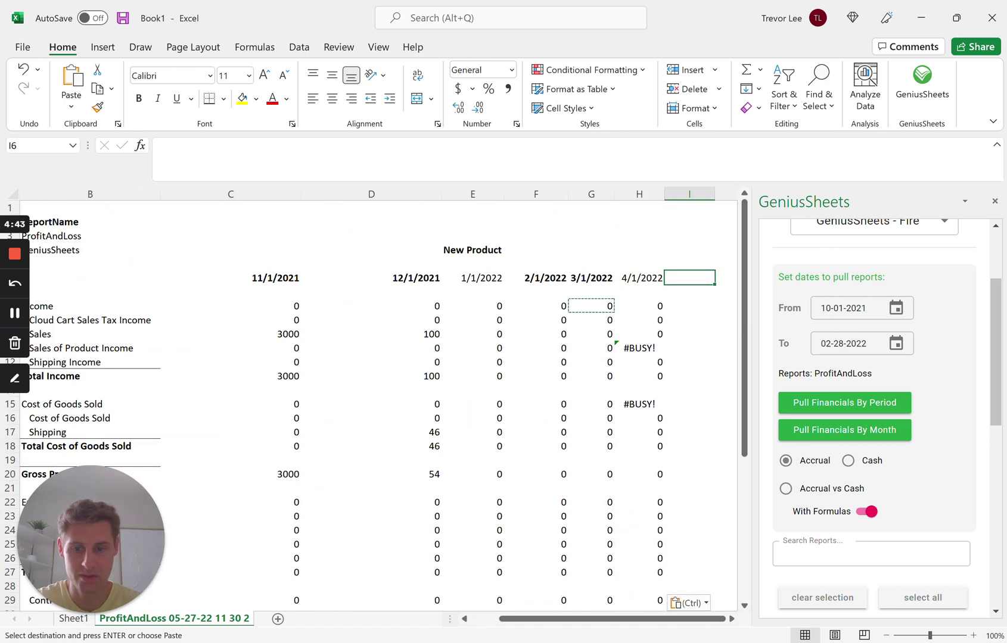
type("5/1/2022")
key("Tab")
type("6/")
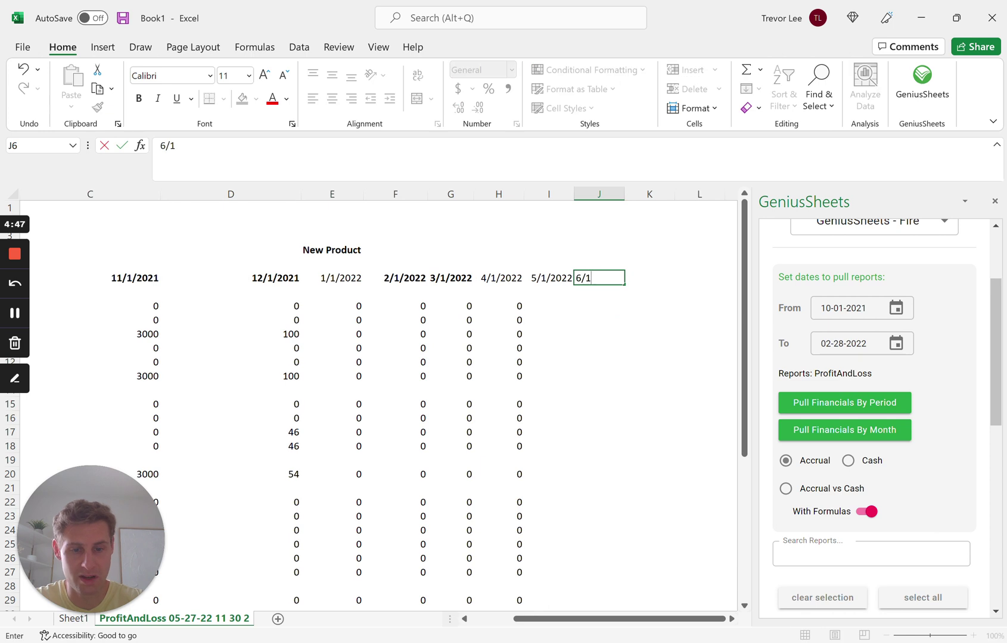
type("1/2022")
key("Return")
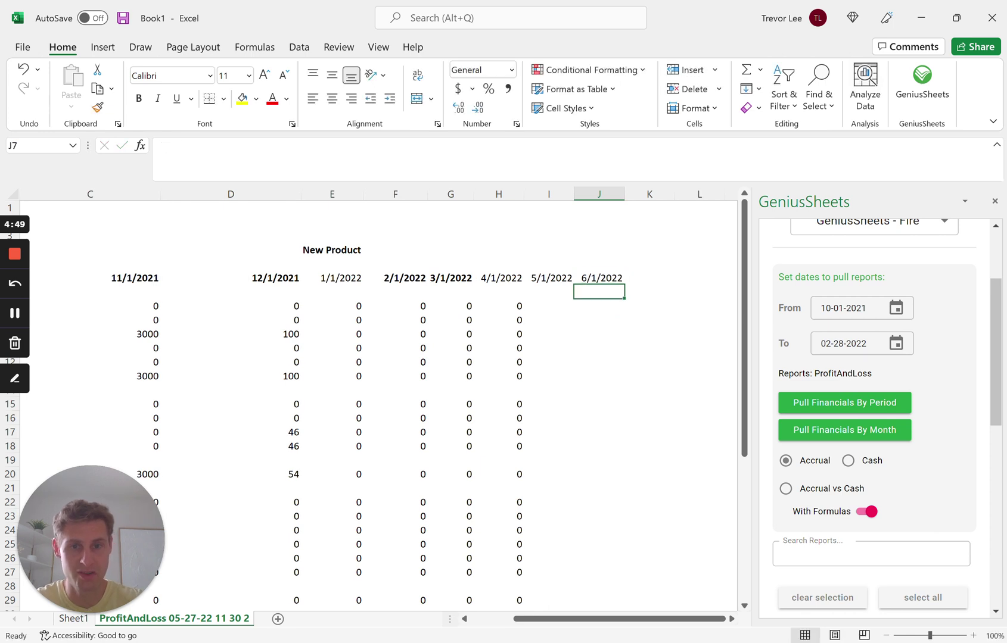
Copy column H's formulas into columns I and J and review the new month results
key("Left")
key("Down")
key("Left")
key("ctrl+shift+Down")
key("ctrl+c")
key("shift+Right")
key("shift+Right")
key("ctrl+v")
key("Up")
key("Left")
key("Right")
key("Down")
key("Down")
key("Left")
key("Up")
key("Right")
key("Up")
key("Left")
key("Left")
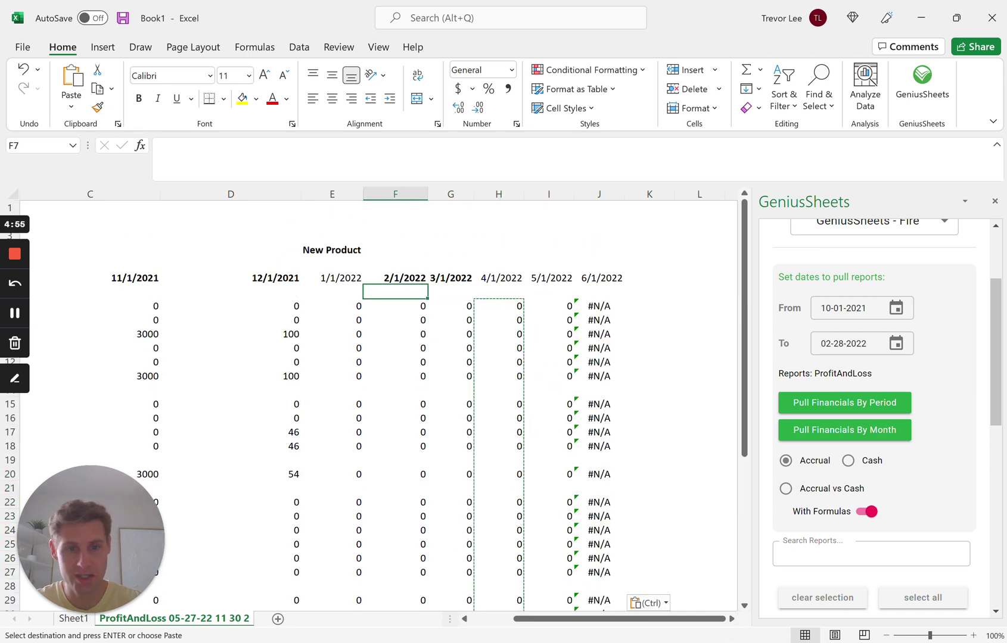
Refresh the GeniusSheets data and inspect the 5/1/2022 and 6/1/2022 column formulas
scroll(913, 293, "up", 3)
left_click(961, 245)
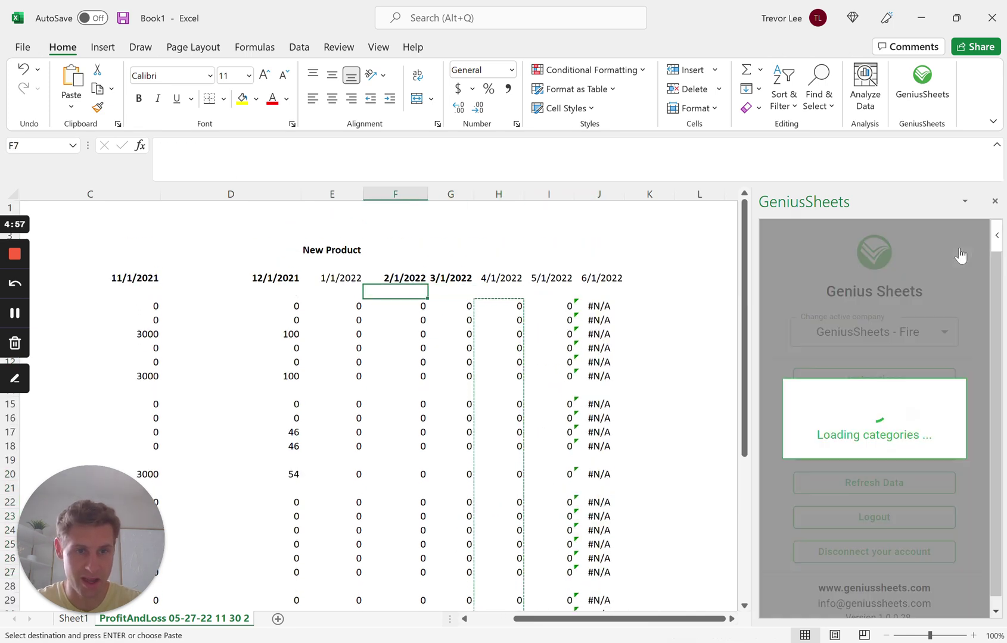
left_click(897, 485)
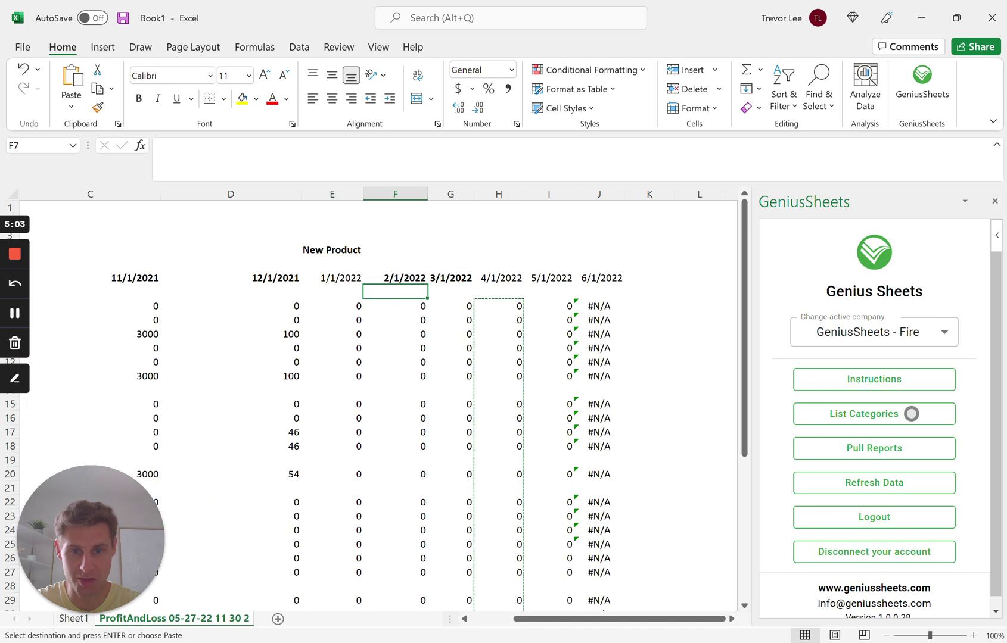
left_click_drag(548, 277, 548, 376)
left_click(549, 376)
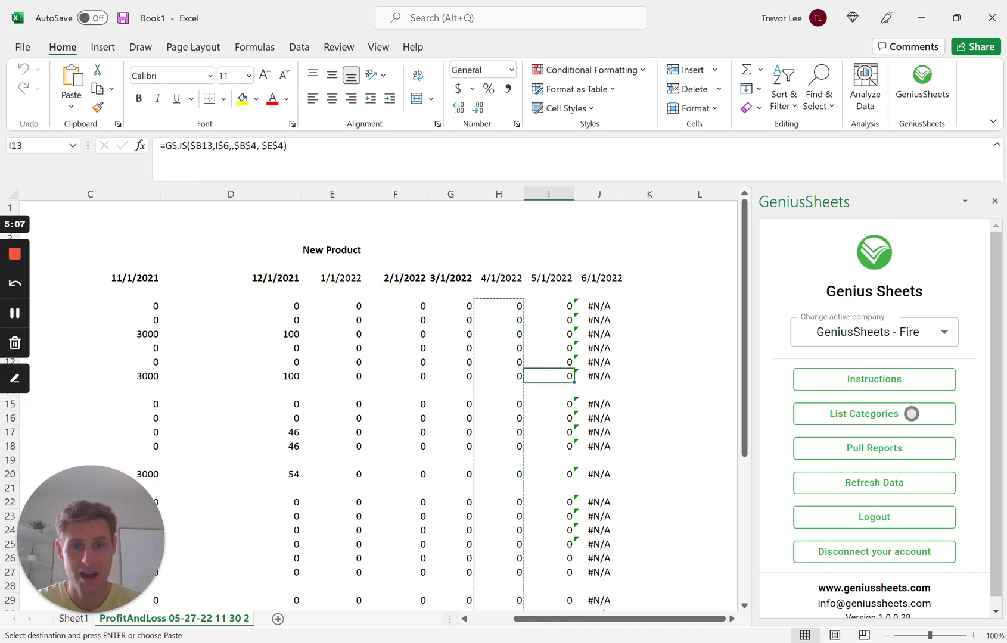
left_click_drag(599, 278, 599, 375)
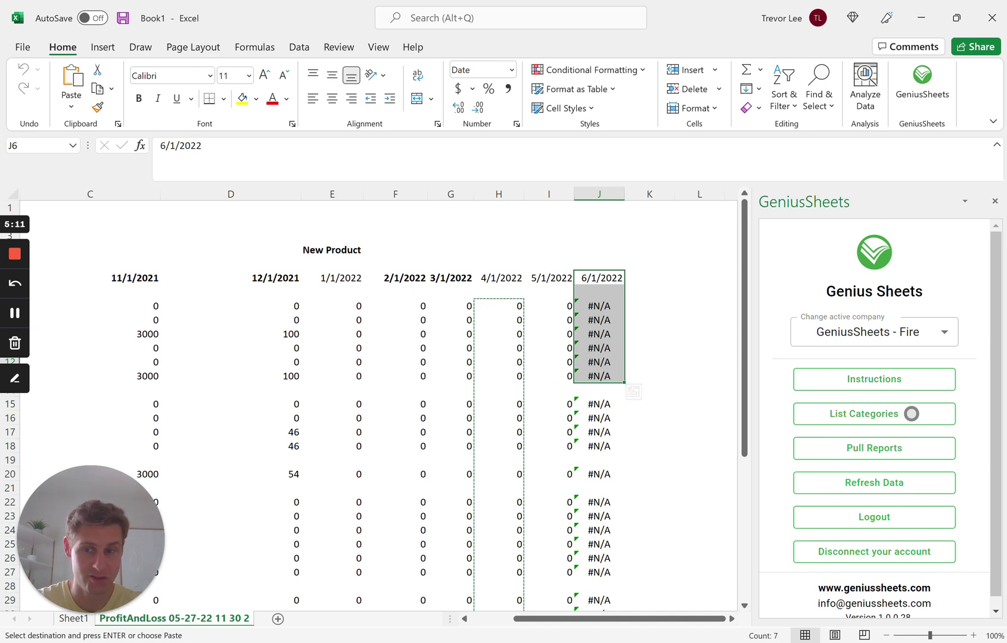
left_click(451, 362)
key("Left")
key("Left")
key("Left")
key("Left")
key("Left")
key("Left")
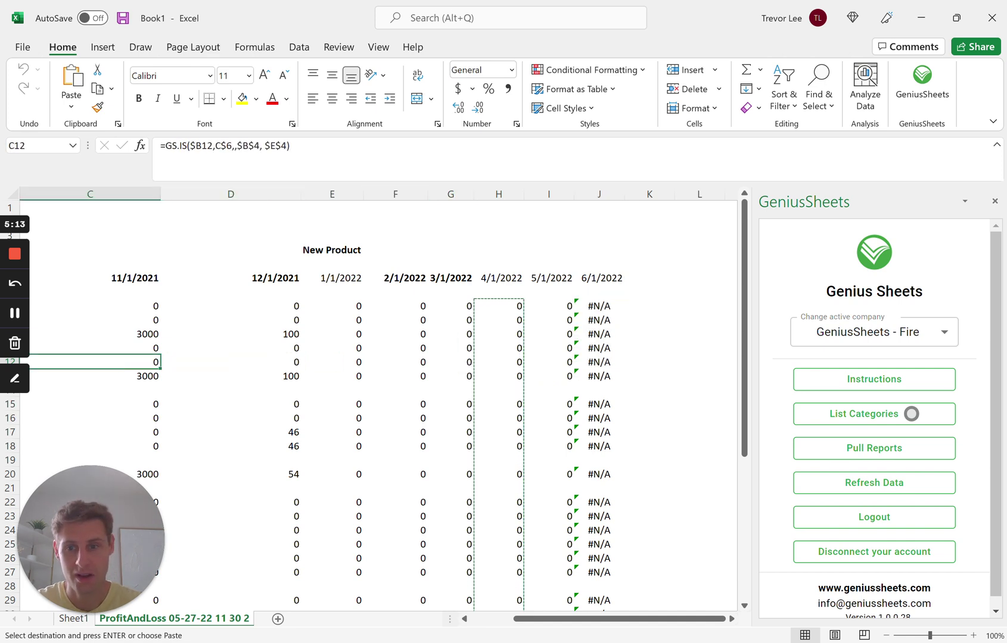
key("Right")
key("Right")
key("Right")
key("Right")
key("Right")
key("Right")
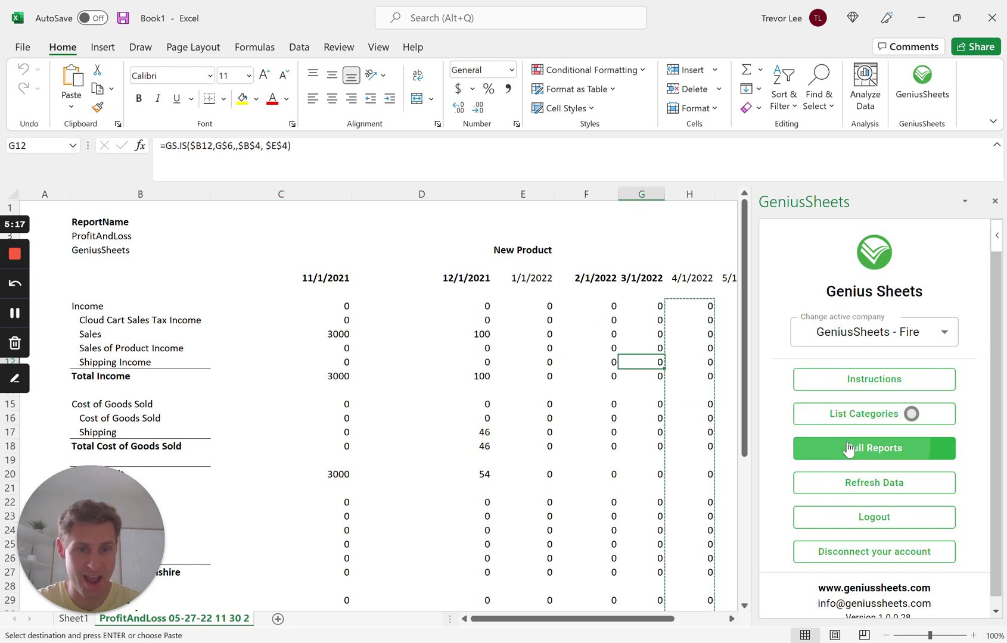
In report selection, tick Profit and Loss and keep columns as Total only
left_click(806, 448)
scroll(834, 531, "down", 4)
scroll(834, 529, "down", 2)
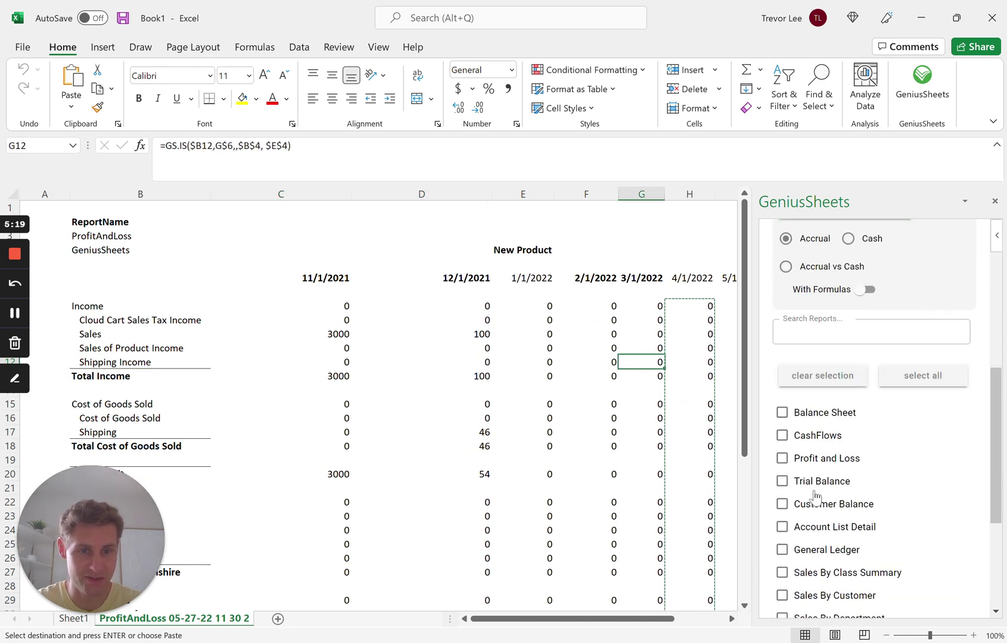
left_click(790, 467)
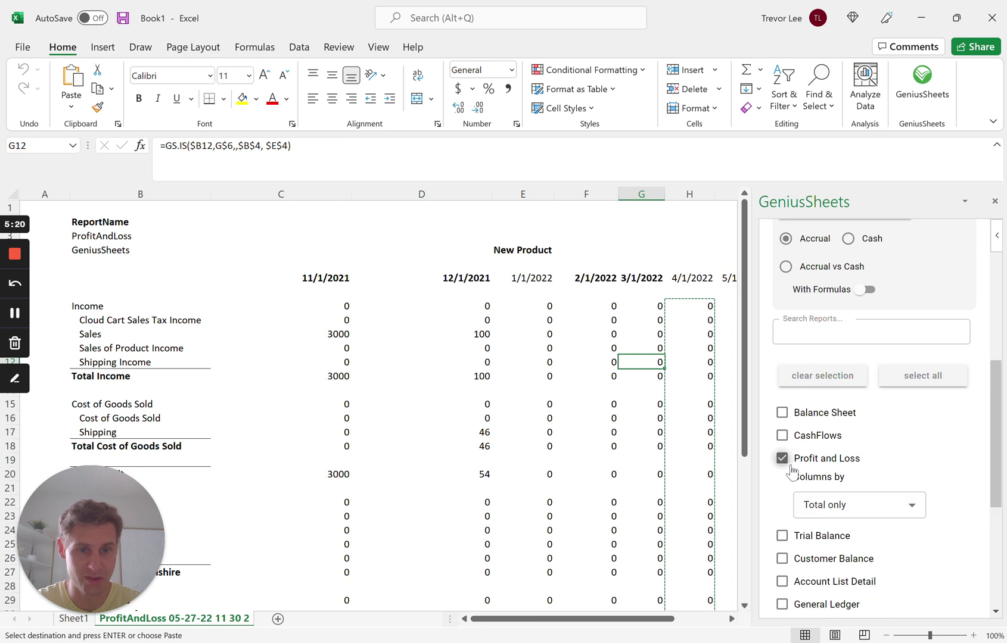
left_click(830, 507)
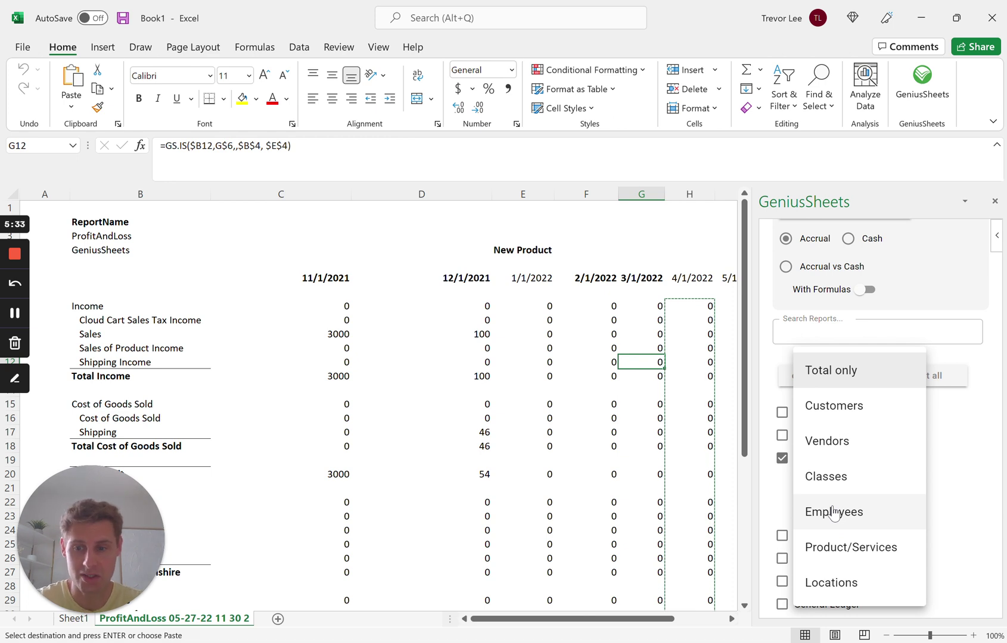
key("Escape")
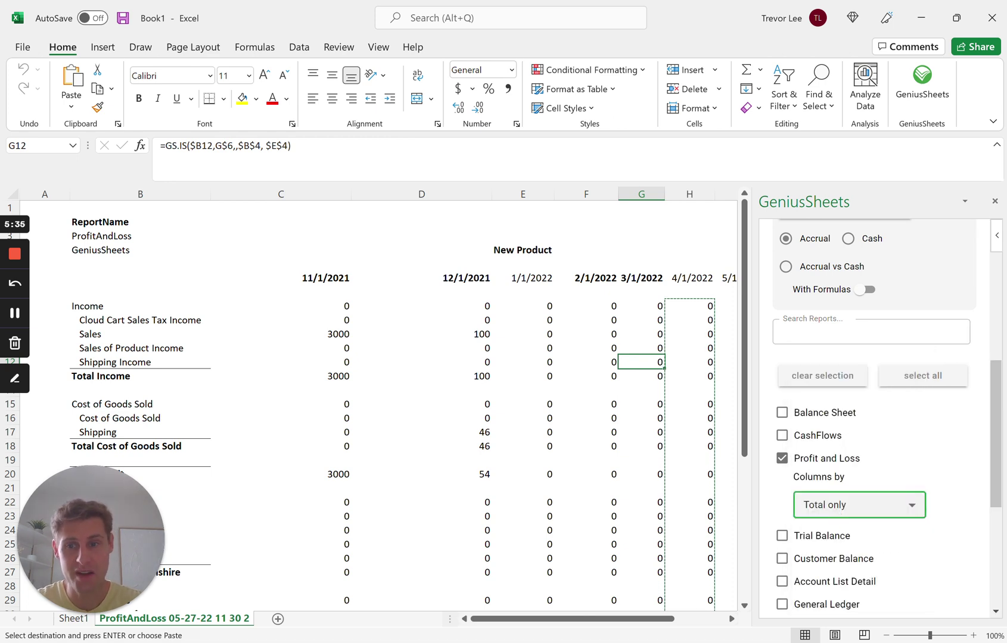
scroll(878, 436, "up", 5)
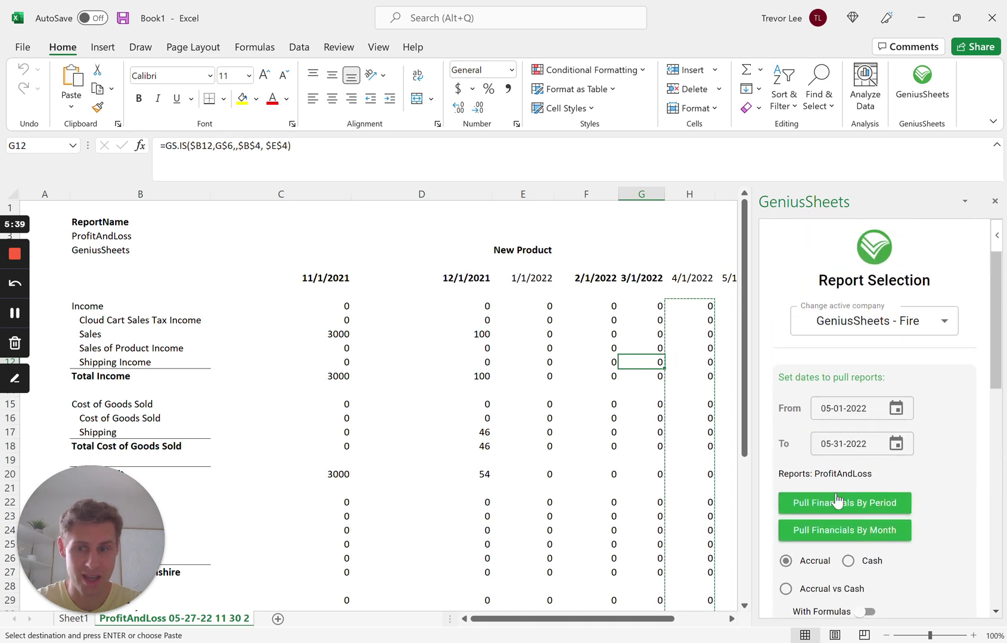
Set the report date range from 01-01-2022 to 03-31-2022
left_click(837, 502)
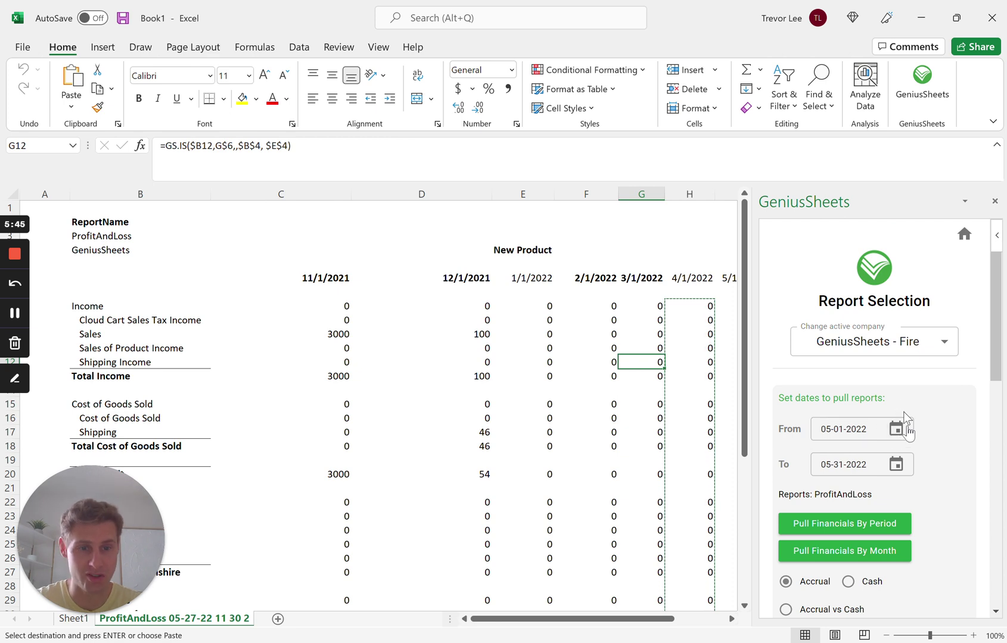
left_click(896, 429)
left_click(806, 358)
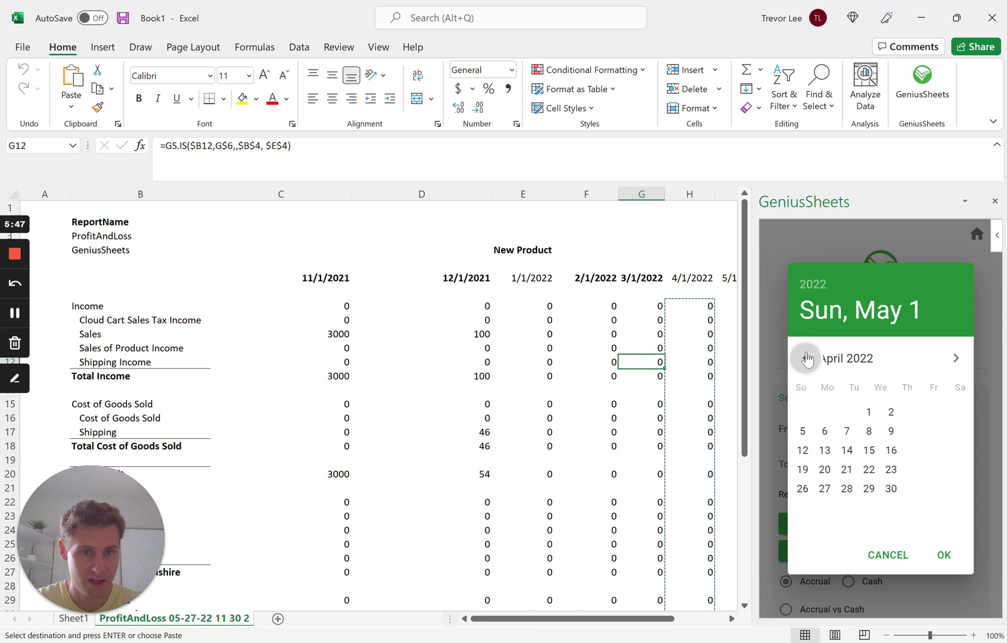
left_click(805, 358)
left_click(806, 358)
left_click(799, 360)
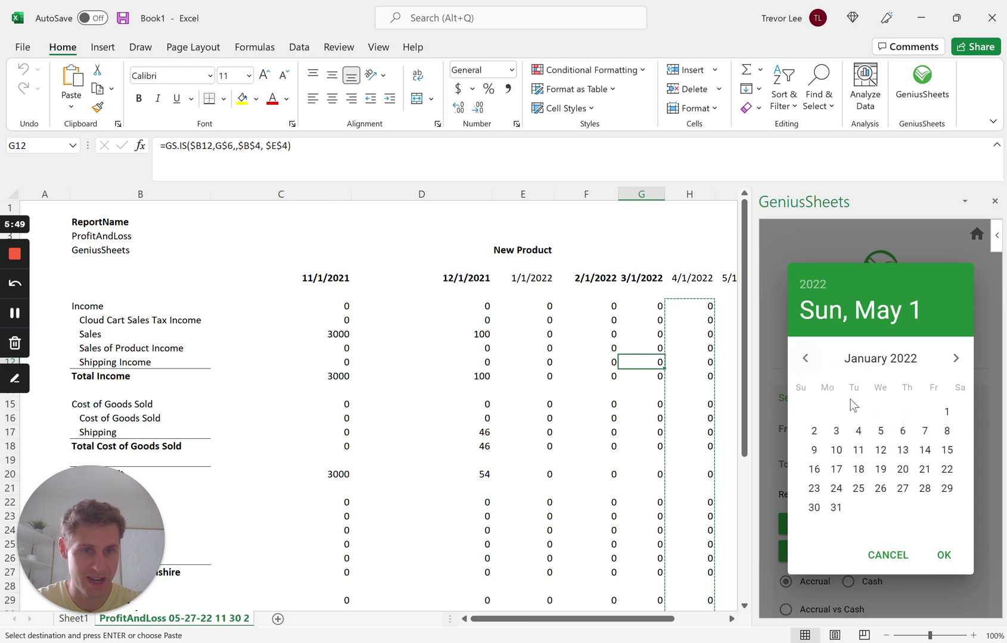
left_click(940, 413)
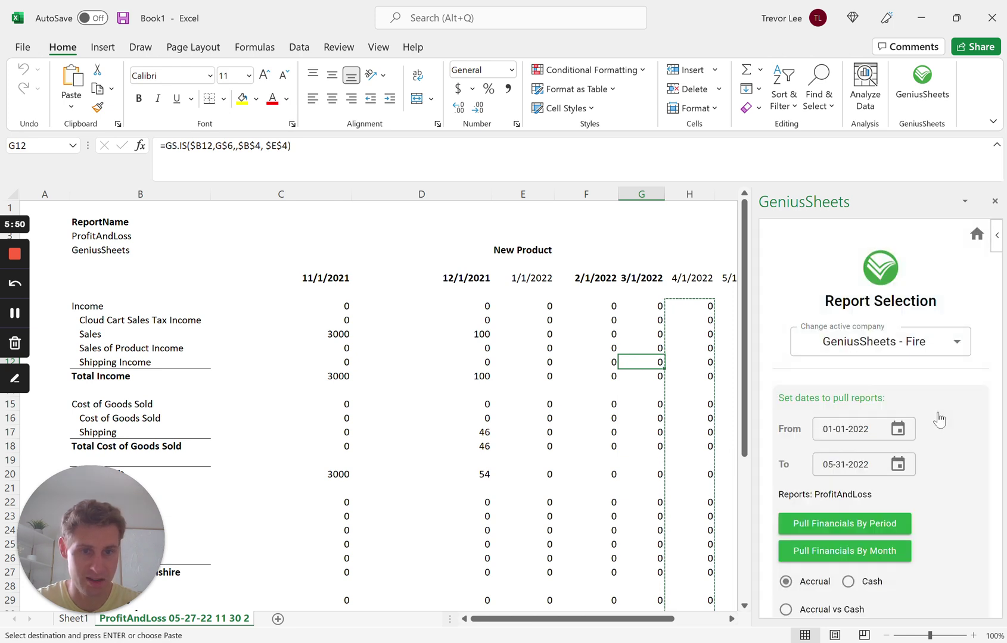
left_click(896, 462)
left_click(812, 359)
left_click(811, 360)
left_click(904, 490)
Keep Total only, turn on With Formulas, and pull the Profit and Loss by month
scroll(909, 499, "down", 5)
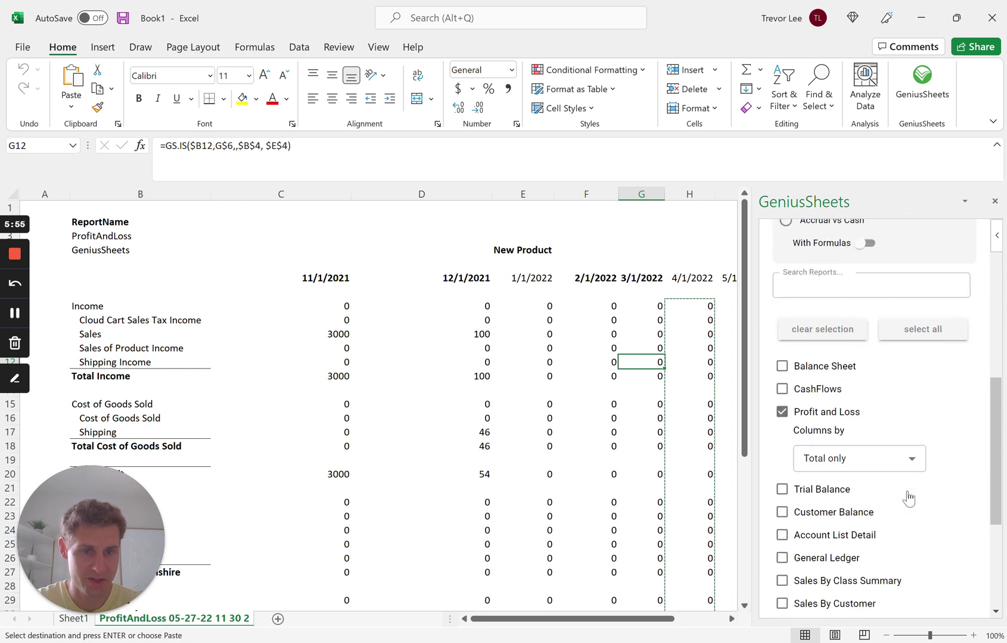
left_click(874, 465)
left_click(830, 370)
scroll(864, 381, "up", 2)
left_click(867, 349)
scroll(871, 357, "up", 2)
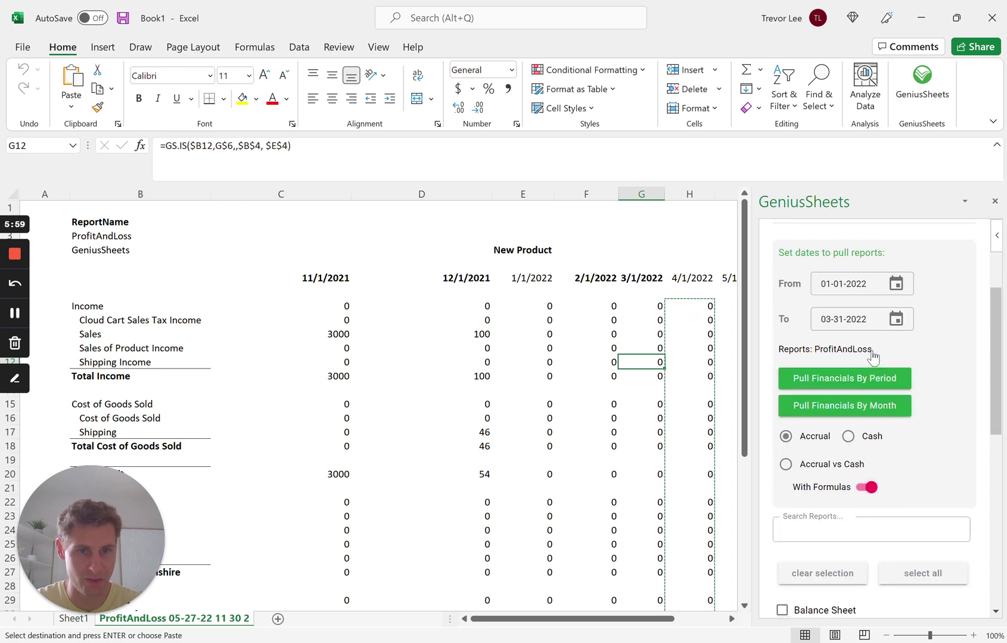
left_click(872, 411)
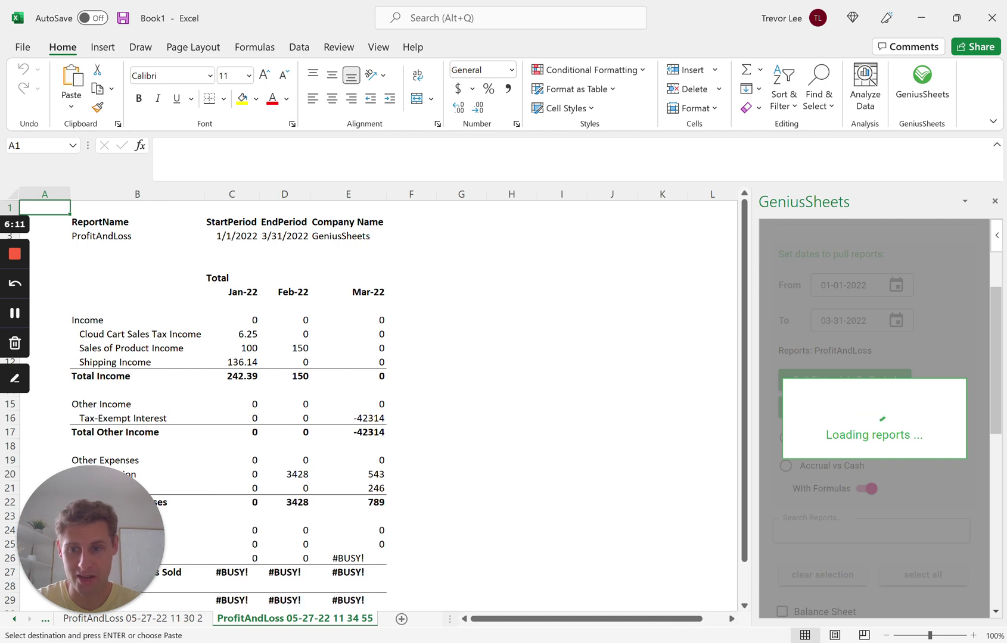
Once the report finishes loading, scroll down and select the Expenses heading in B31
left_click(233, 446)
scroll(234, 446, "down", 1)
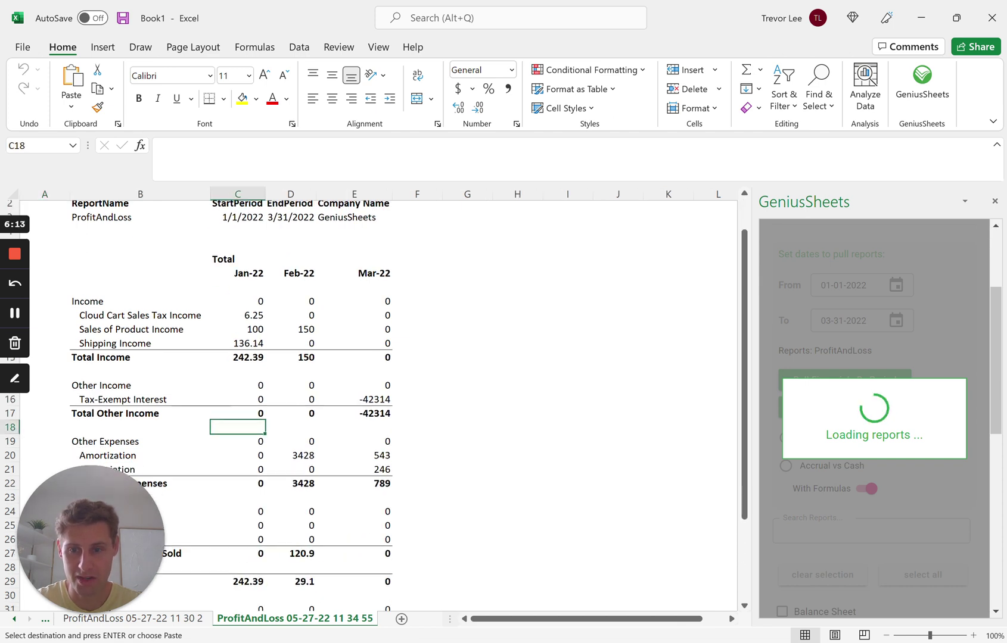
scroll(237, 444, "down", 4)
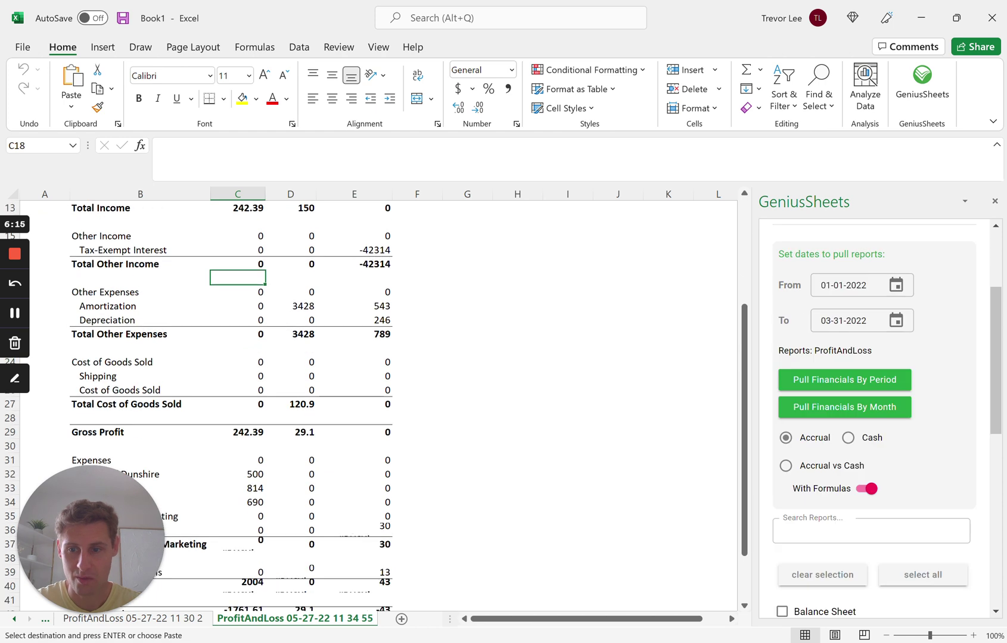
left_click(96, 418)
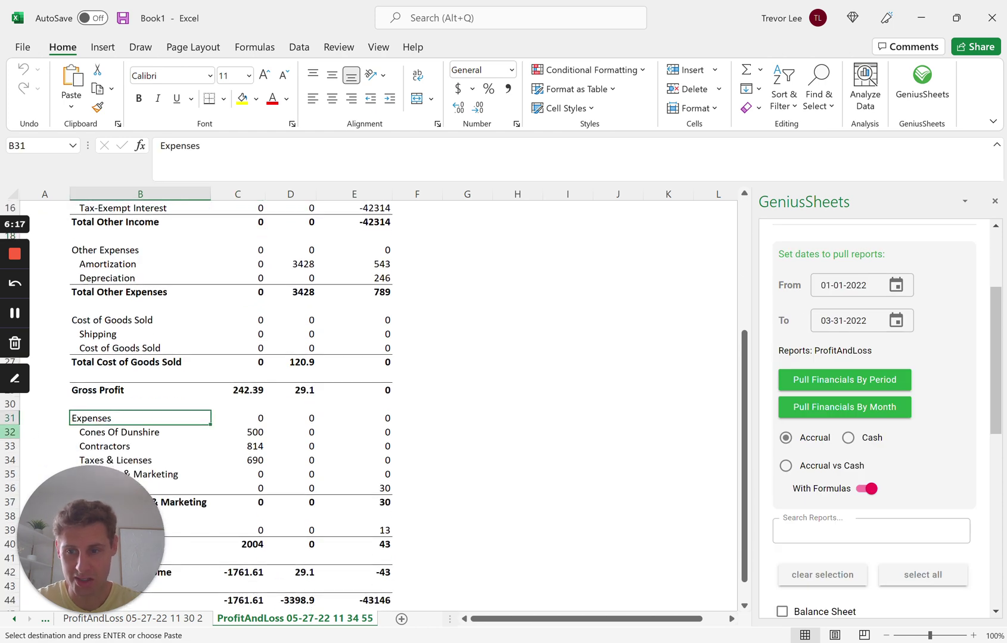
Insert one blank row directly under the Expenses heading
right_click(10, 432)
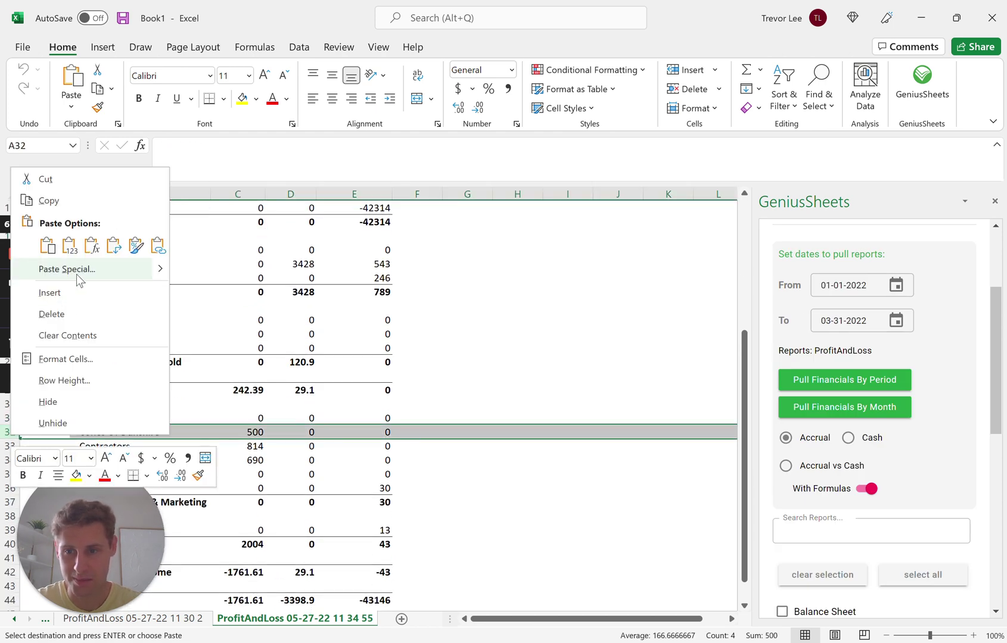
left_click(71, 292)
left_click(86, 433)
left_click(56, 447)
left_click(90, 446)
left_click(95, 433)
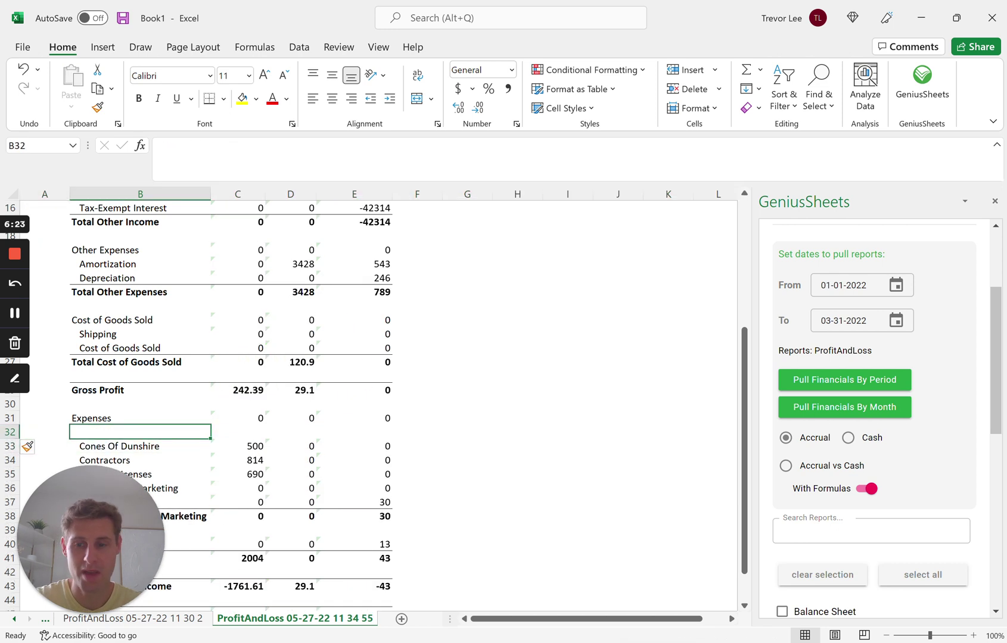
Insert two blank sheet rows above Contractors with Home > Insert > Insert Sheet Rows
key("Down")
key("Down")
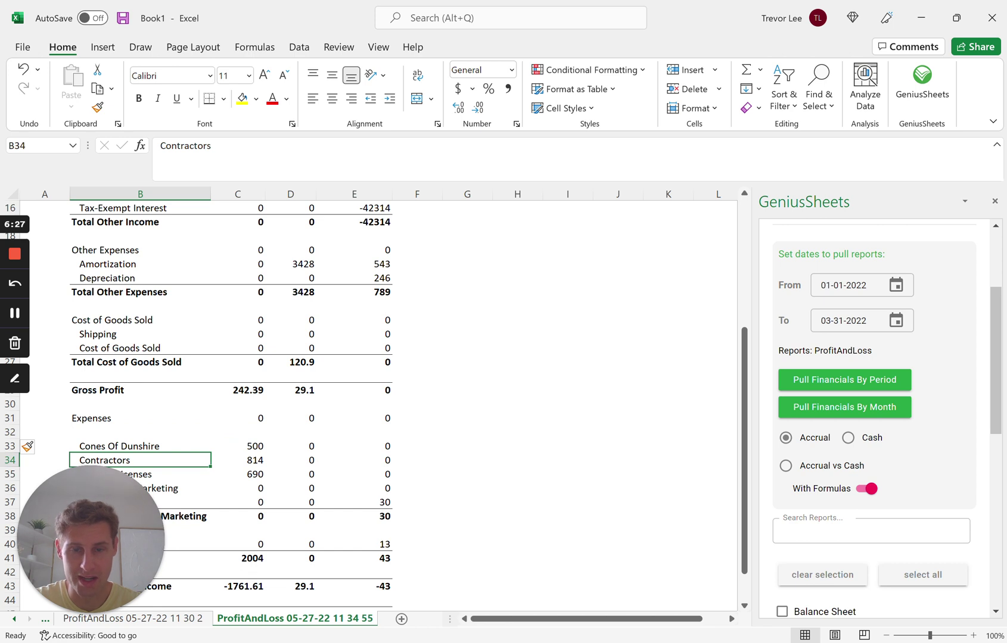
key("Down")
key("Up")
key("alt")
key("h")
key("i")
key("i")
key("Escape")
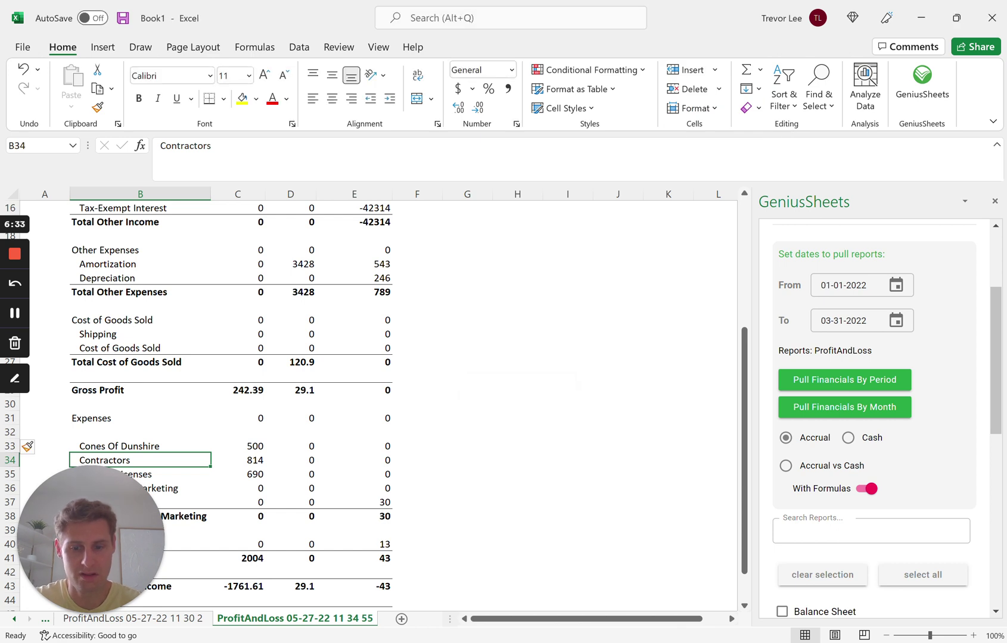
key("h")
key("i")
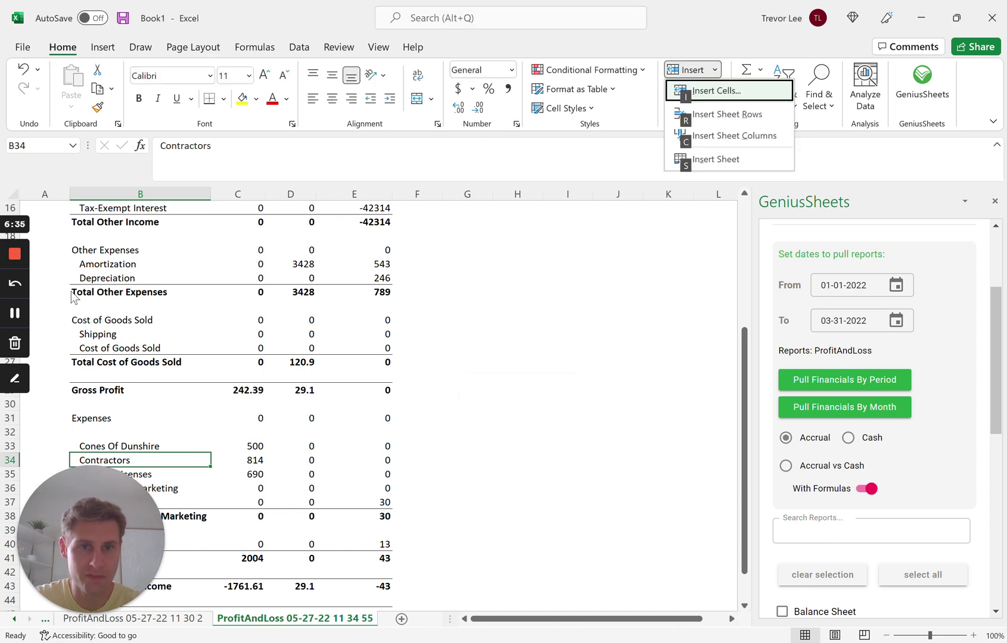
key("r")
key("alt+h")
key("i")
key("r")
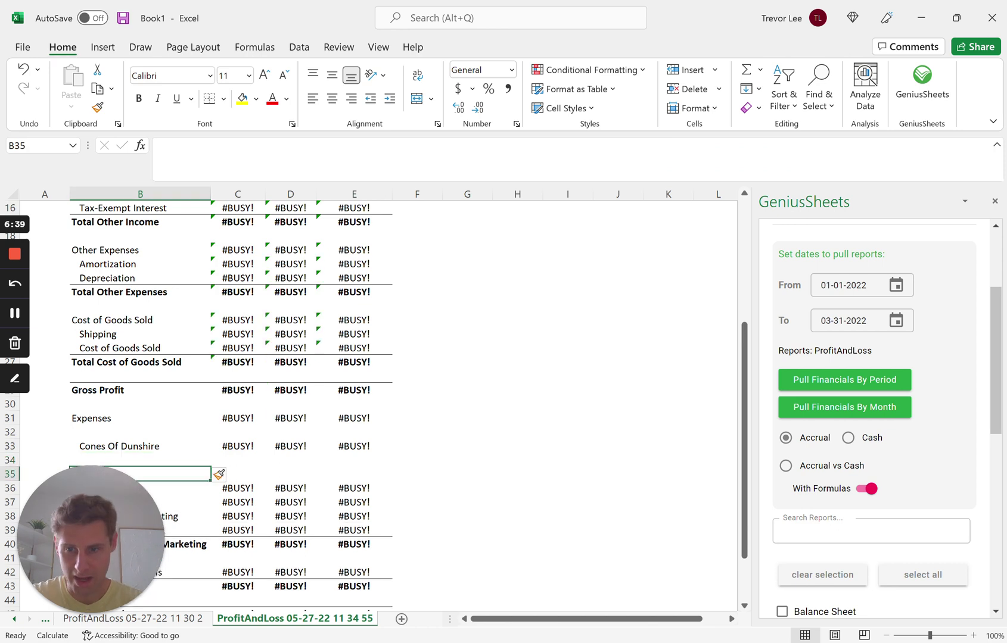
left_click(140, 459)
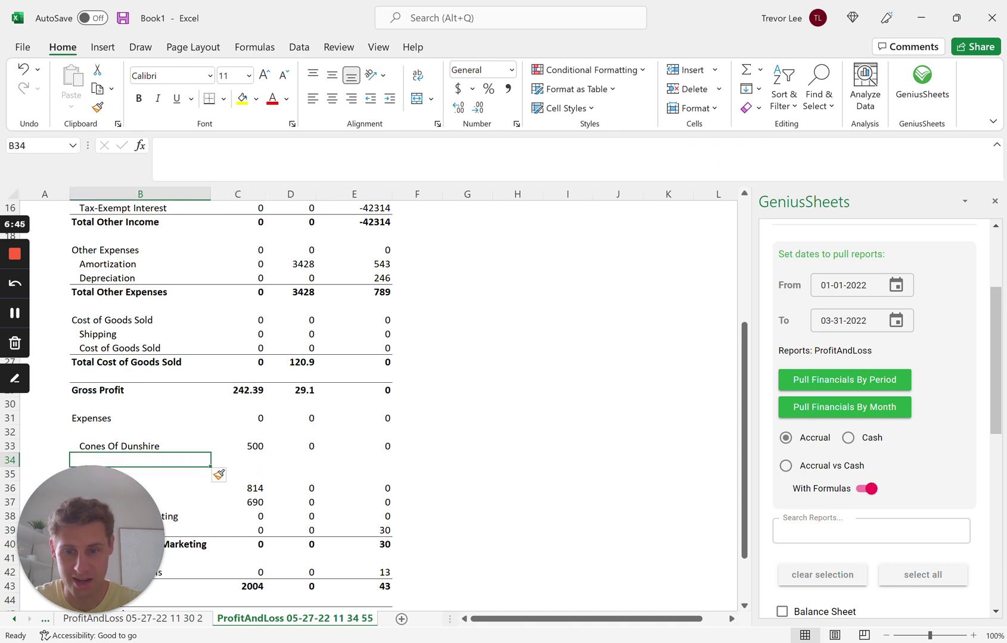
Type 'New Product' as the row label in B34 under Cones Of Dunshire
type("New")
key("BackSpace")
key("BackSpace")
key("BackSpace")
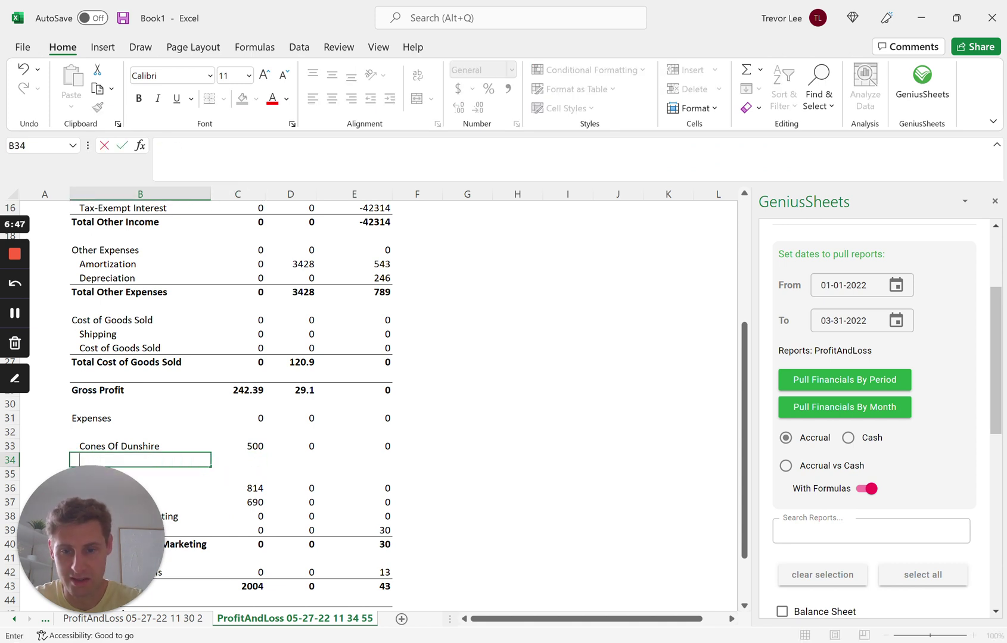
type("New Product")
key("ctrl+Return")
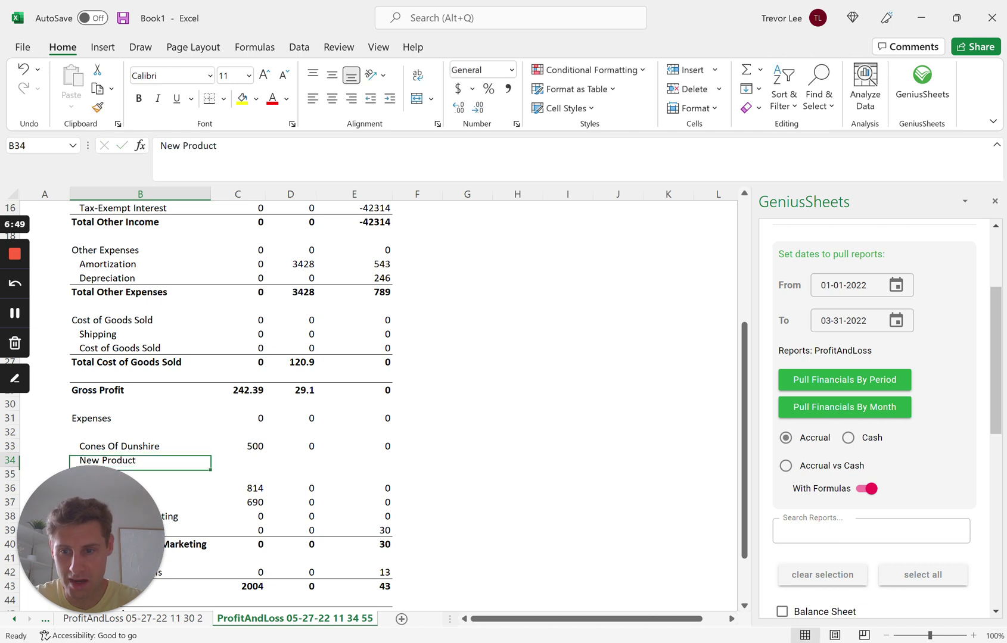
Start a trial formula in New Product's January cell C34, then cancel it
key("Right")
key("Left")
key("Right")
type("=")
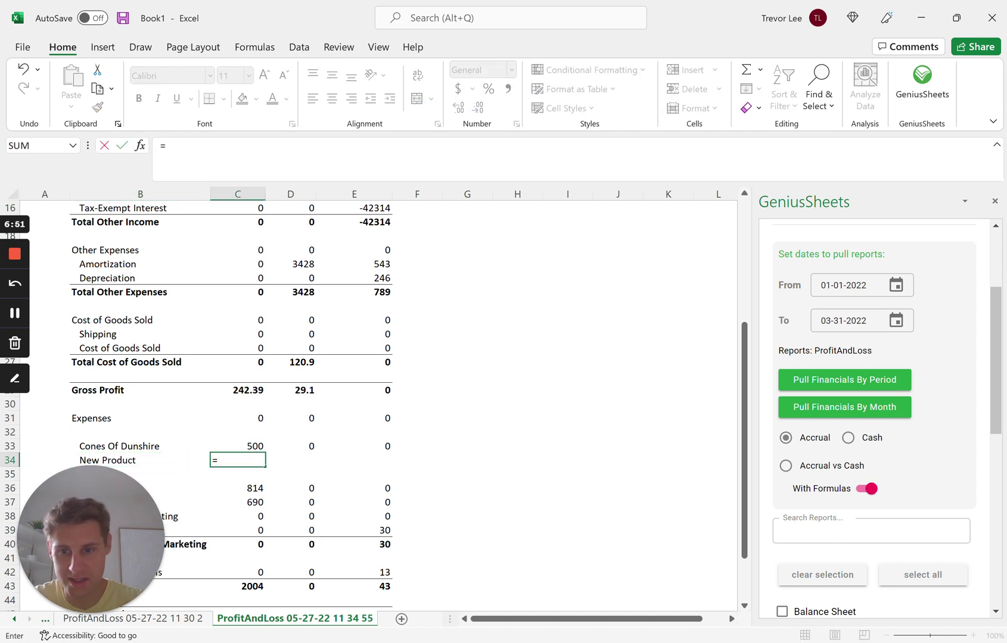
key("Left")
key("Up")
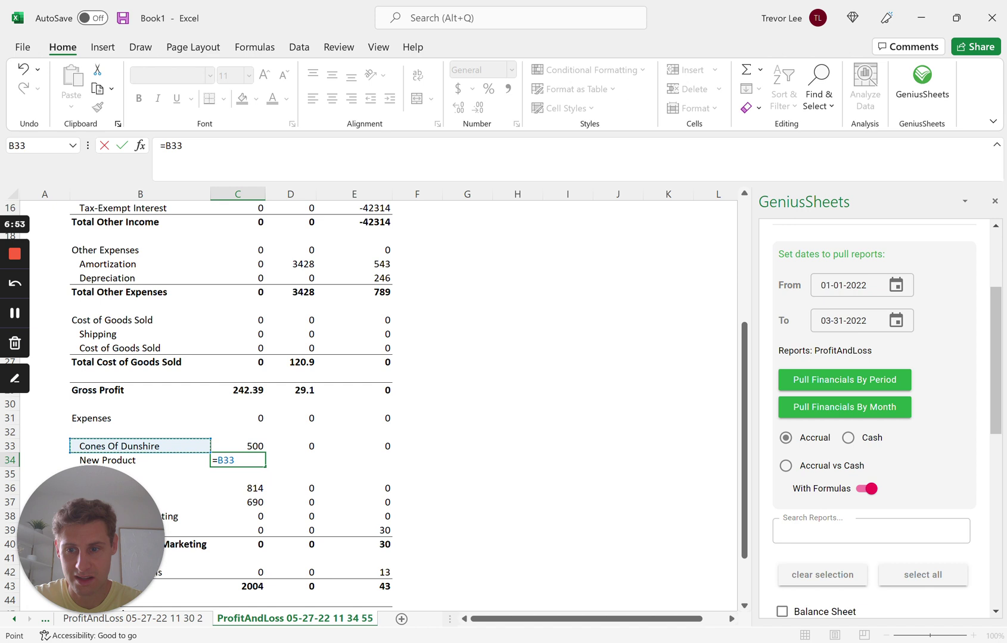
key("Right")
key("Right")
key("Right")
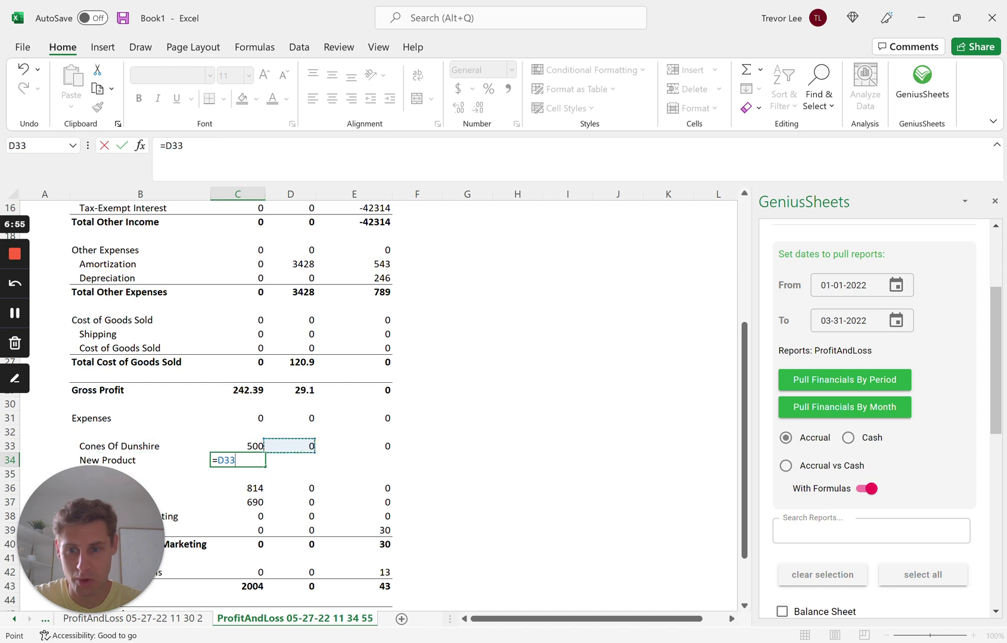
key("Left")
key("Left")
key("Down")
key("Escape")
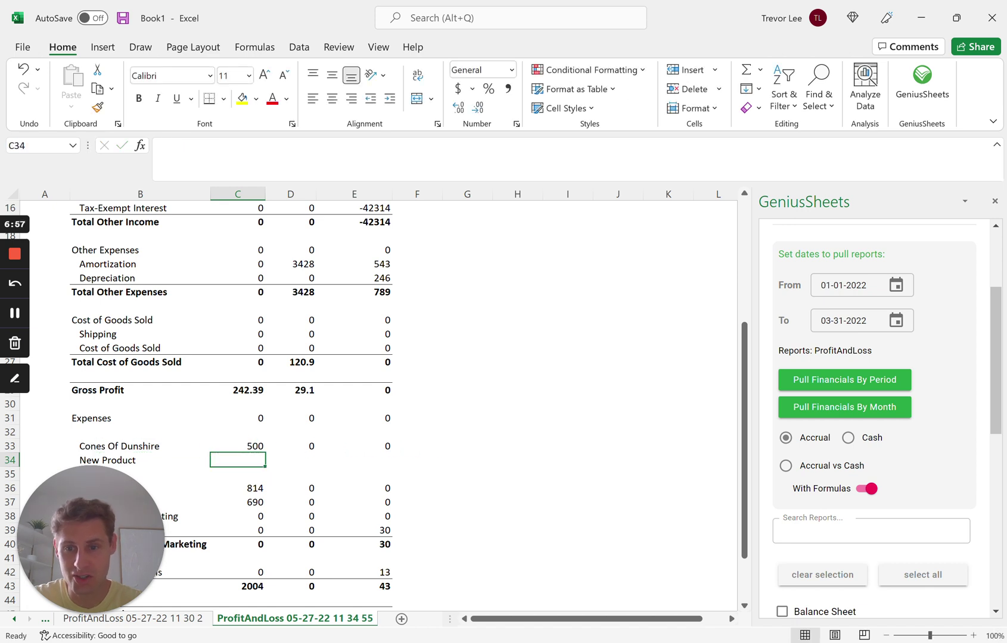
Move around the New Product row and settle back on its January cell C34
key("Left")
key("Down")
key("Right")
key("Up")
key("Left")
key("Right")
key("Left")
key("Down")
key("Right")
key("Left")
key("Up")
key("Right")
key("Up")
key("Down")
key("Left")
key("Right")
key("Down")
key("Up")
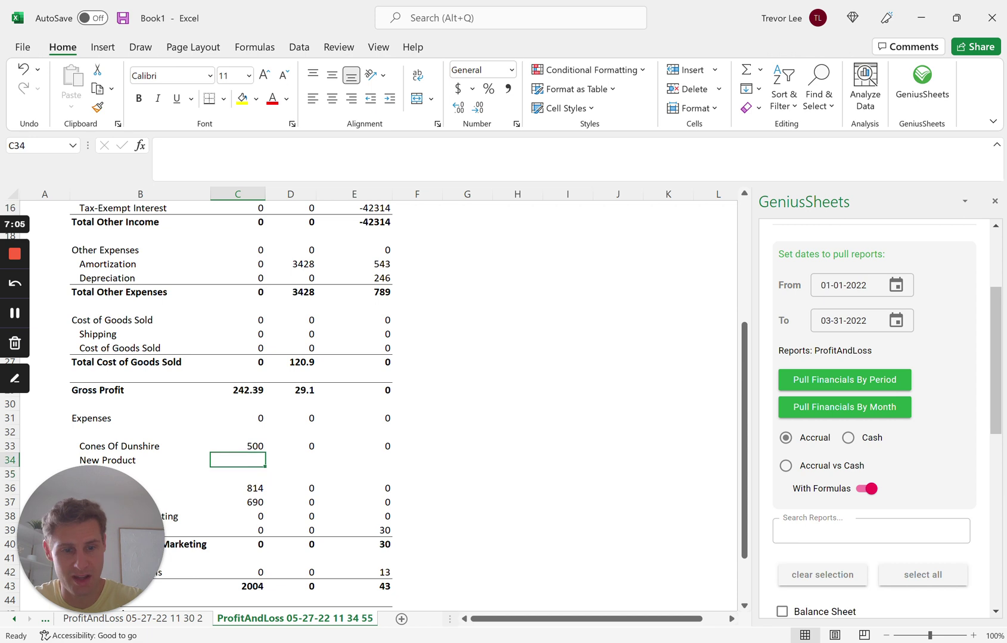
Begin =GS.IS in C34 with the $B33 category and the C$7 Jan-22 date arguments
type("=GS.IS(")
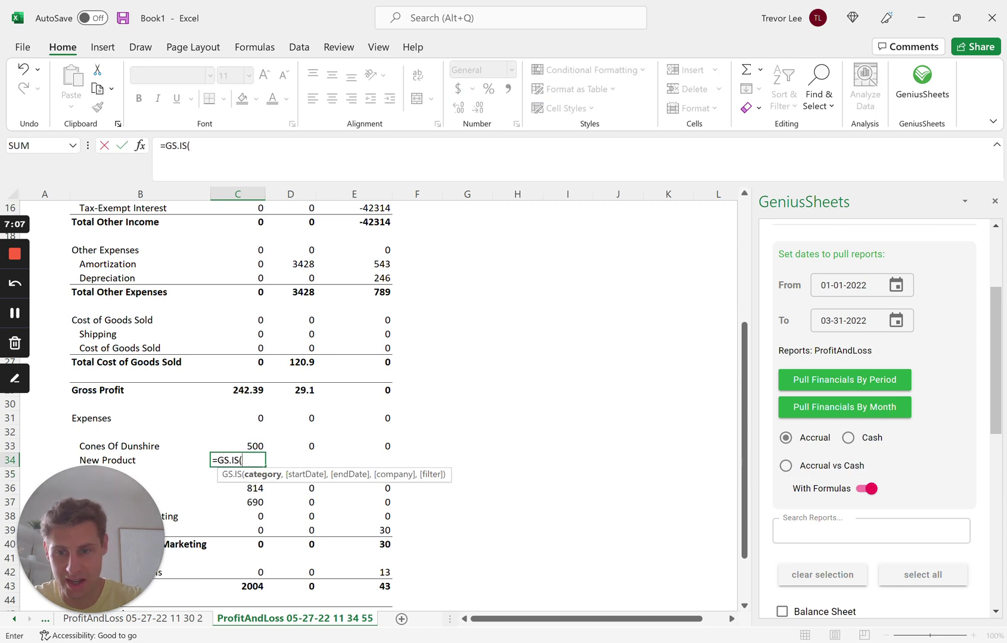
key("Left")
key("Up")
type(",")
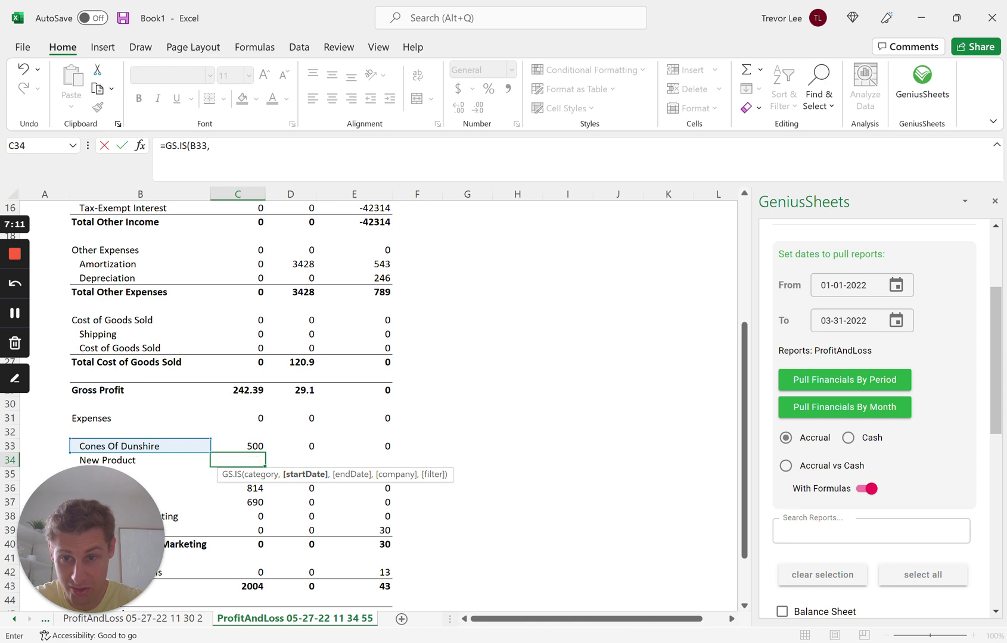
scroll(381, 405, "up", 5)
left_click(237, 292)
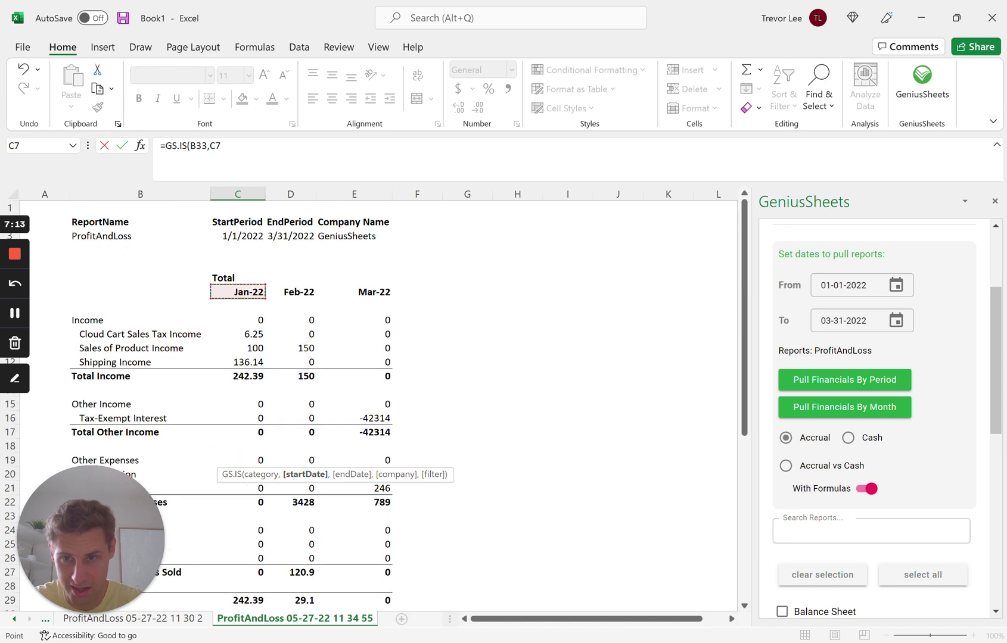
left_click(190, 146)
key("Left")
key("Left")
key("Left")
key("Left")
key("Left")
type("$")
key("Right")
key("Right")
key("Right")
key("Right")
key("Right")
type("$")
scroll(381, 405, "down", 5)
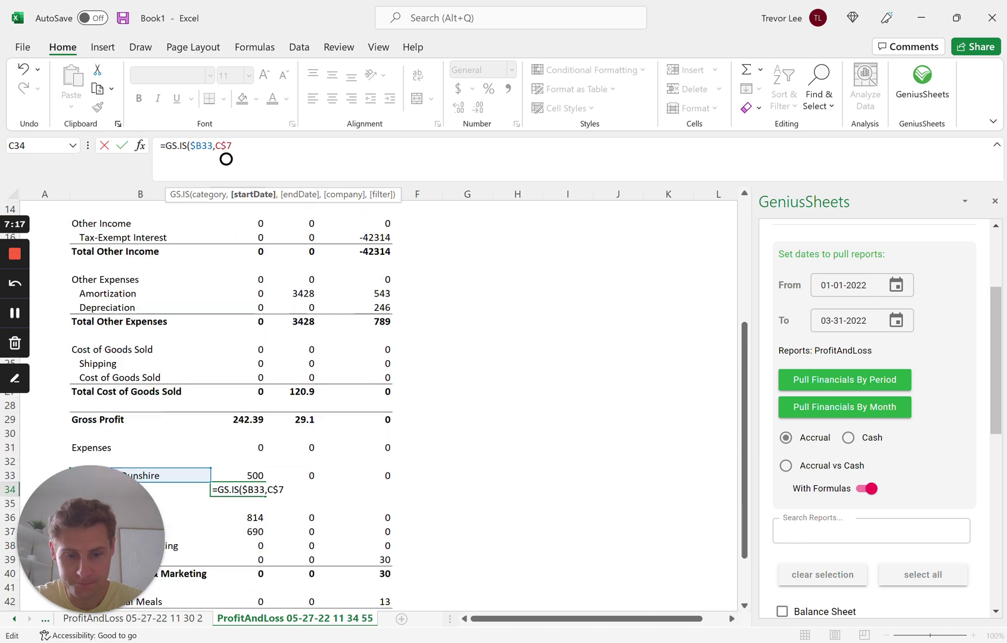
type(",")
key("BackSpace")
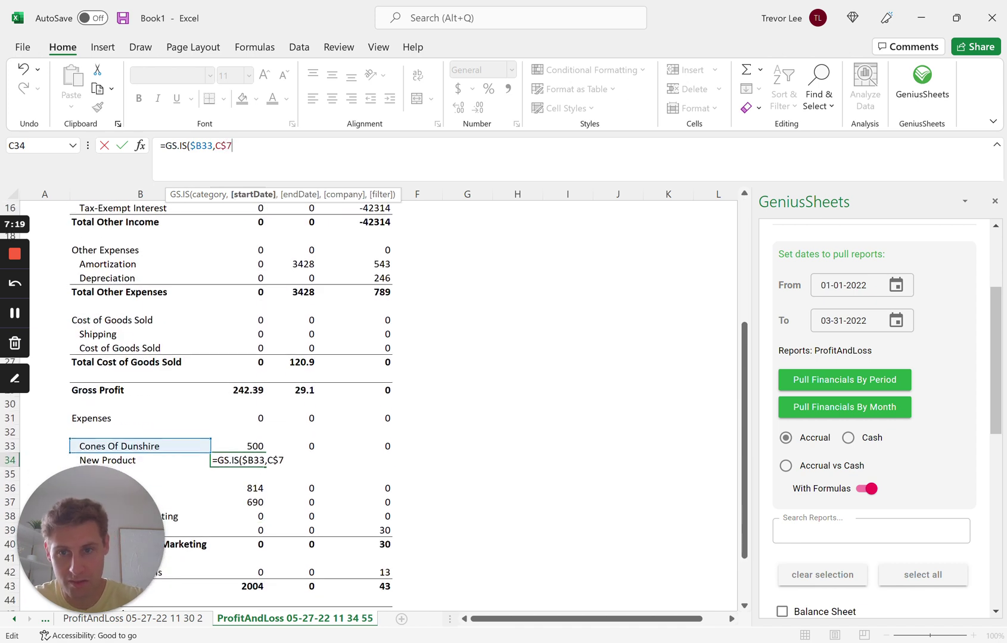
key("Right")
type(",")
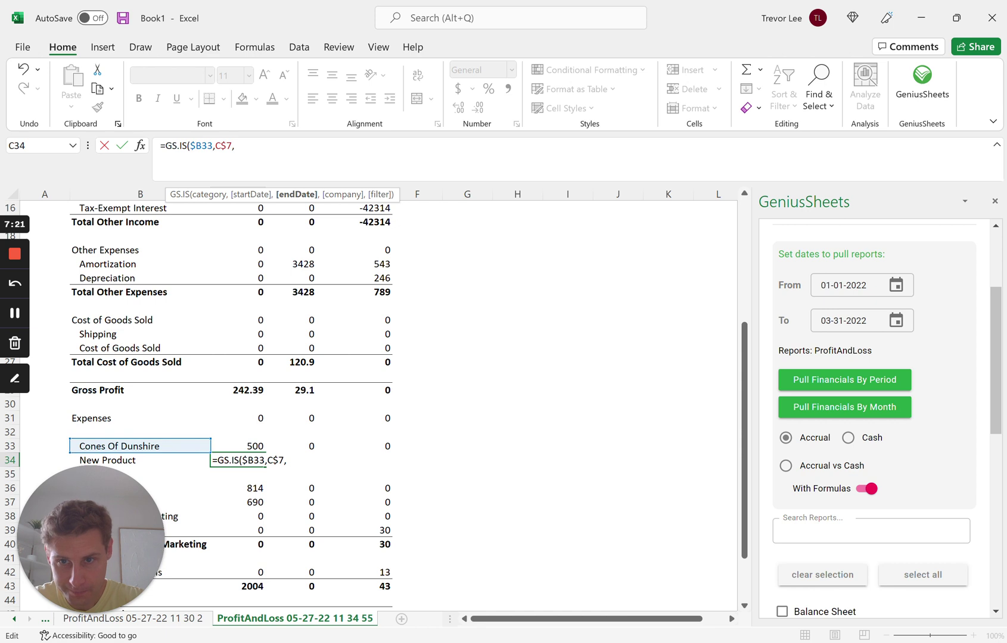
type(",")
Finish the formula with $E$3 company and B34 New Product filter; it returns 0
scroll(381, 405, "up", 5)
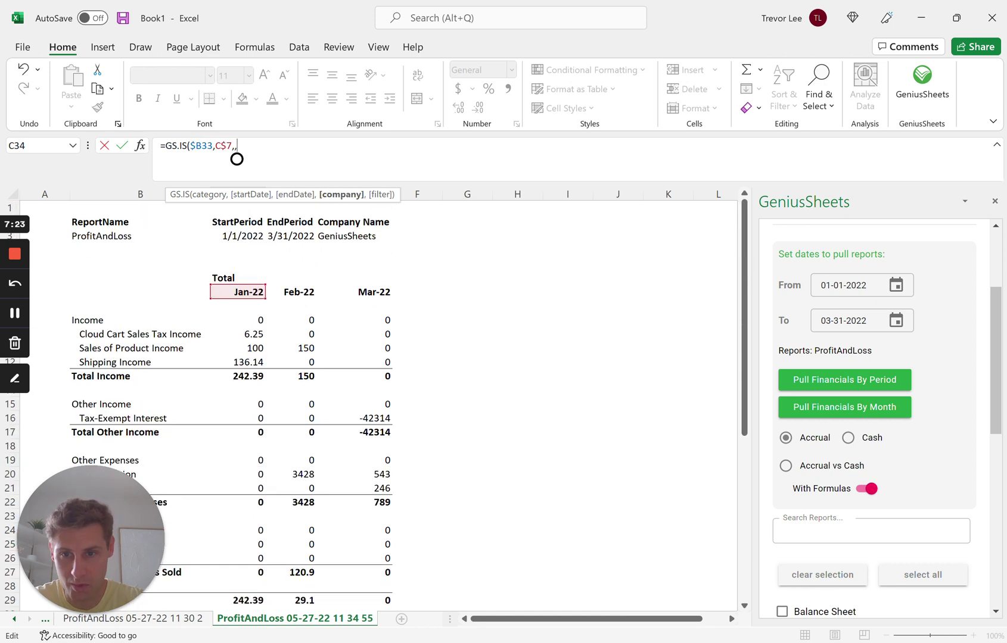
left_click(354, 237)
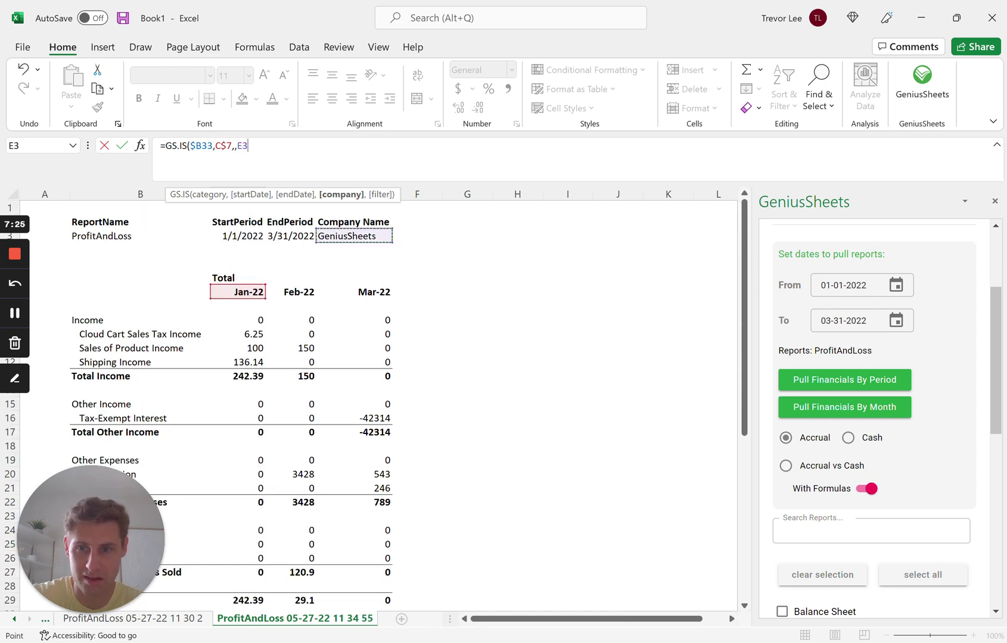
key("F2")
key("F4")
scroll(252, 157, "down", 7)
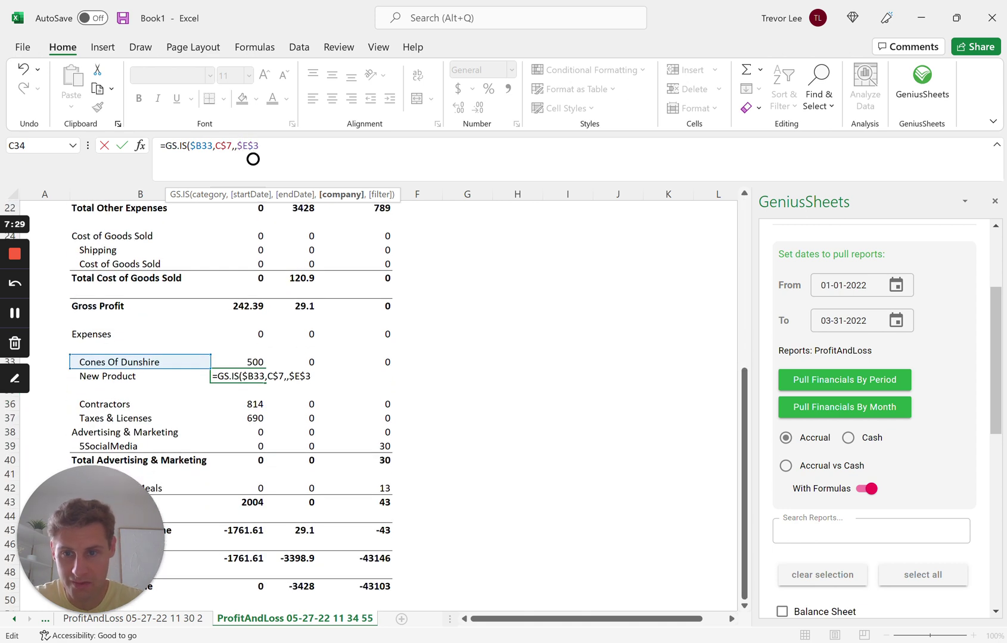
type(",")
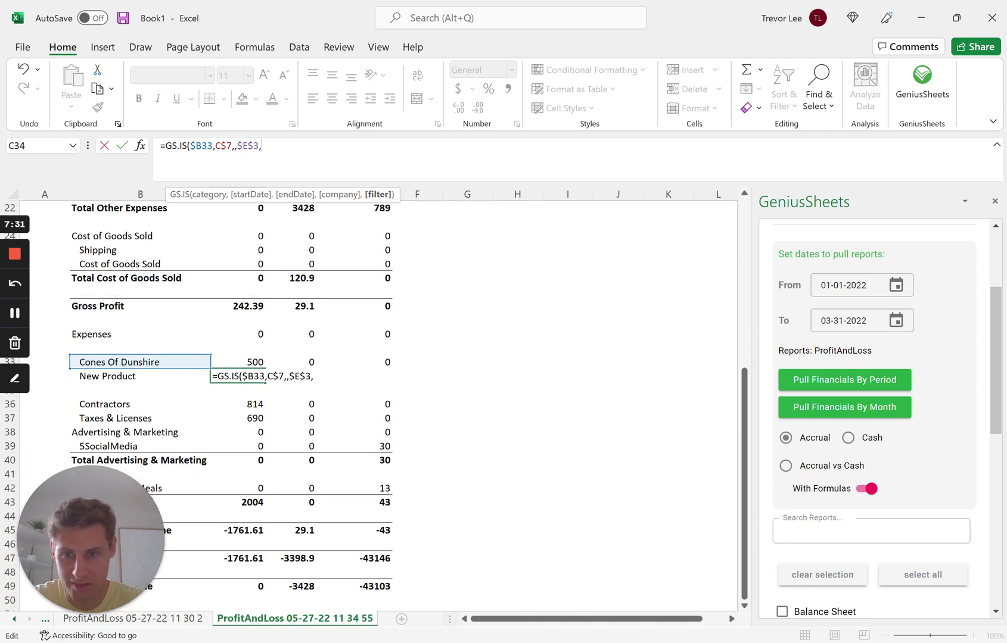
left_click(140, 377)
key("F2")
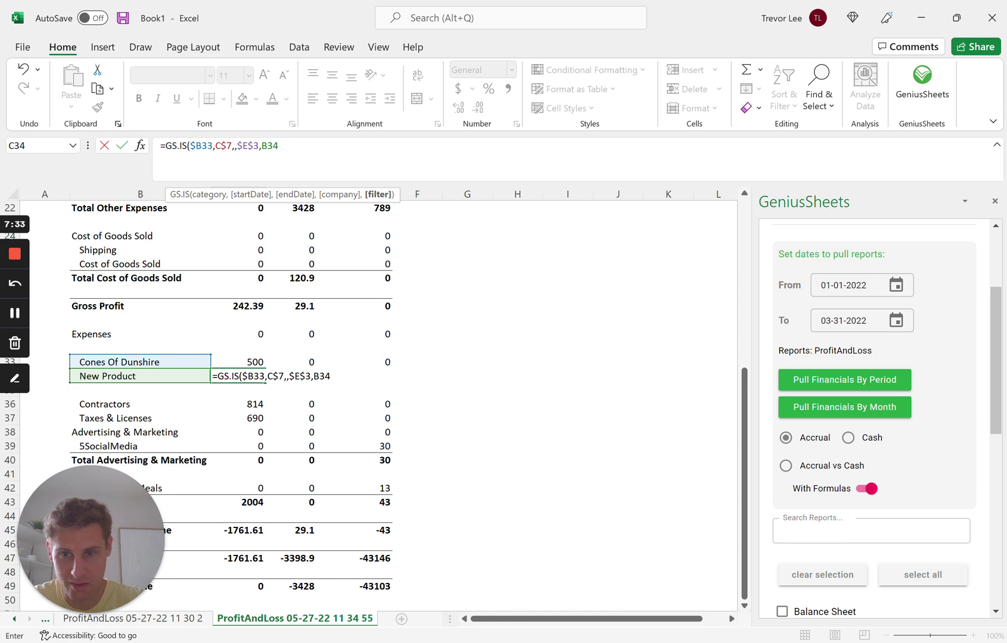
type(")")
key("Return")
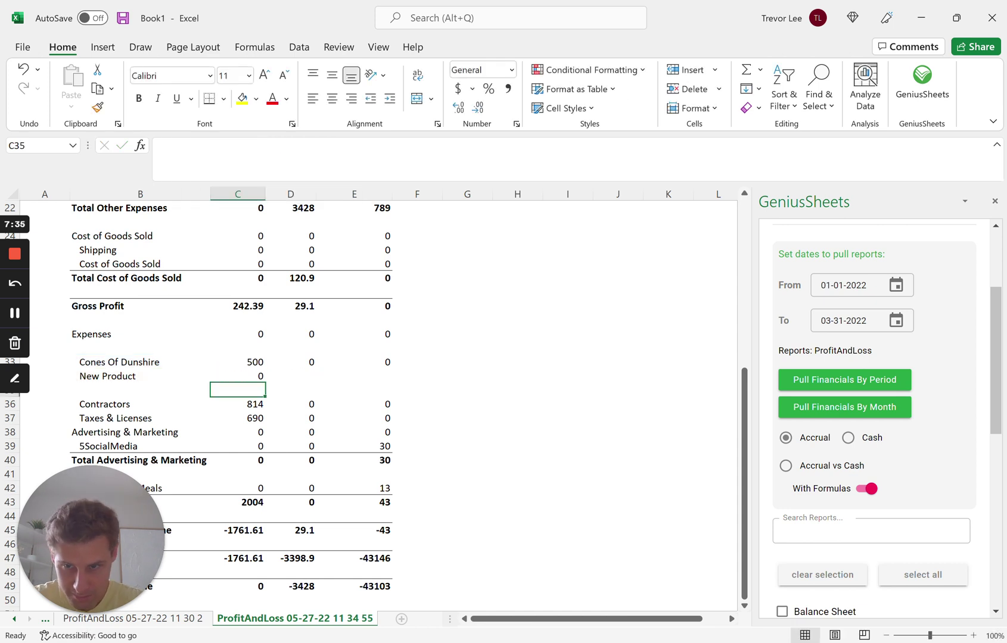
key("Up")
key("Left")
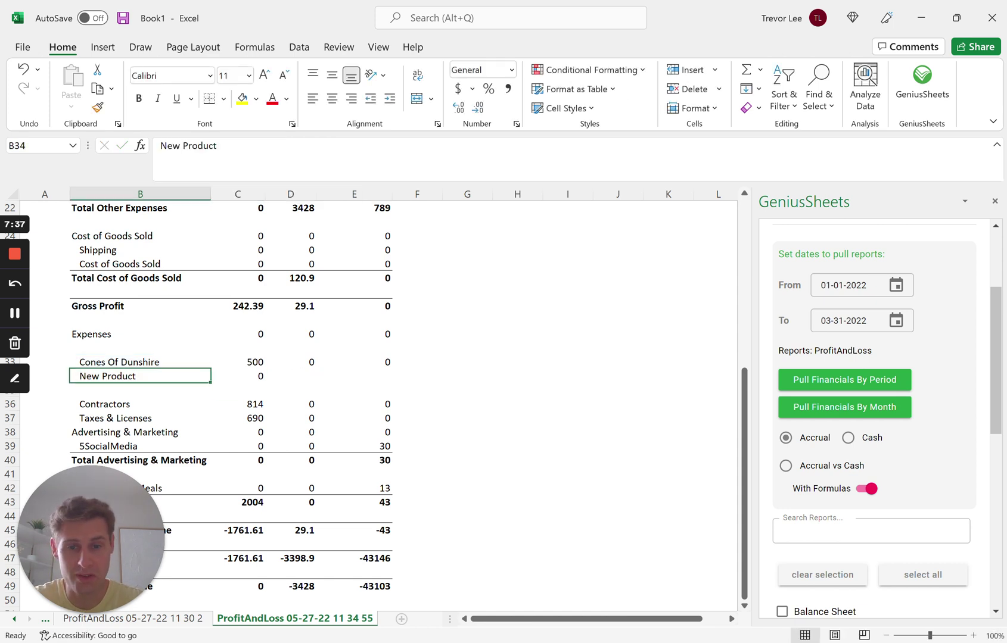